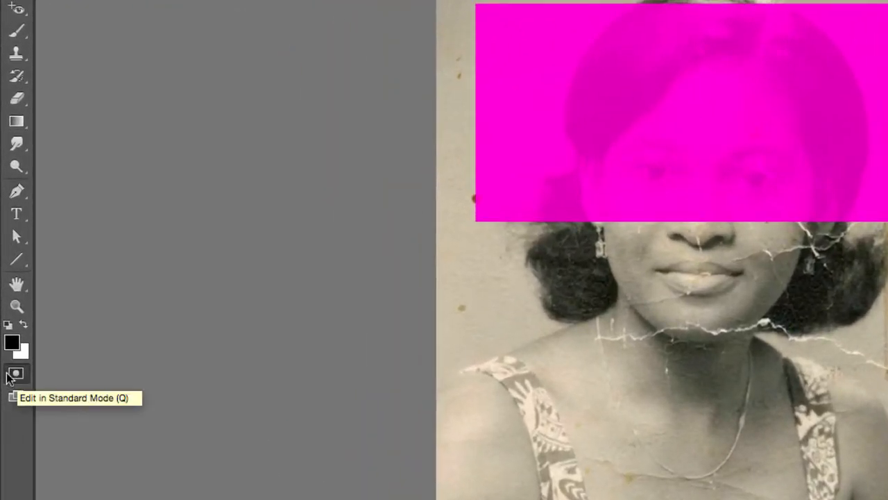
Step: Set the quick mask overlay to indicate selected areas and change its color to bright green (00ff18)
{"action": "double_click", "coordinate": [15, 376]}
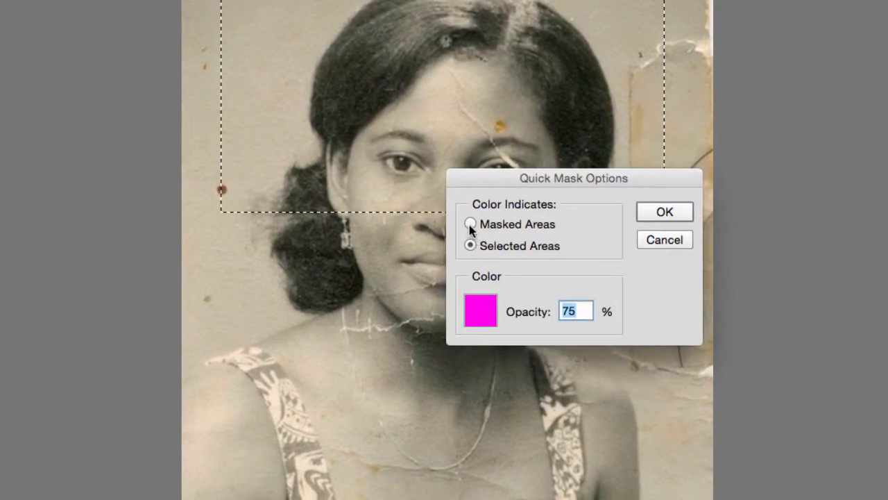
{"action": "left_click", "coordinate": [470, 225]}
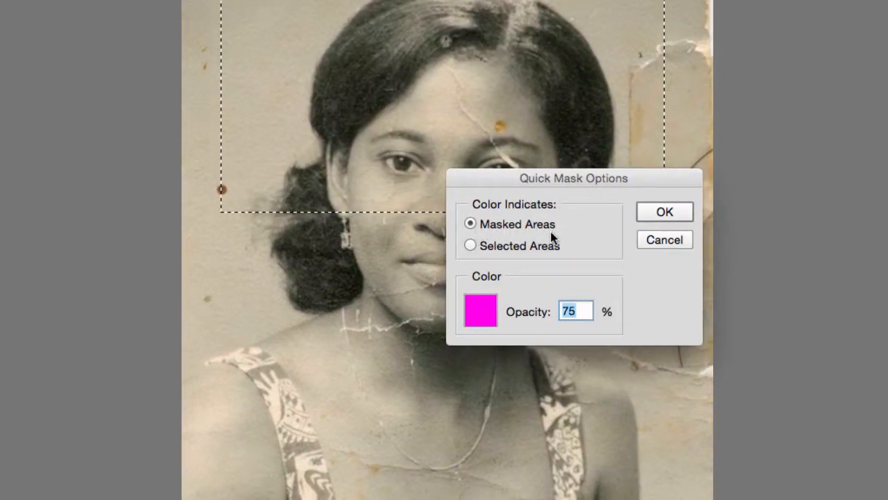
{"action": "left_click", "coordinate": [468, 247]}
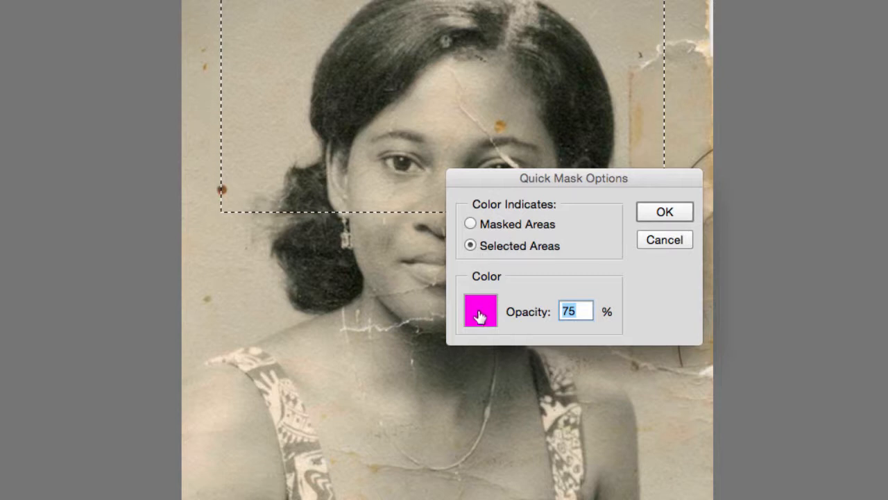
{"action": "left_click", "coordinate": [480, 317]}
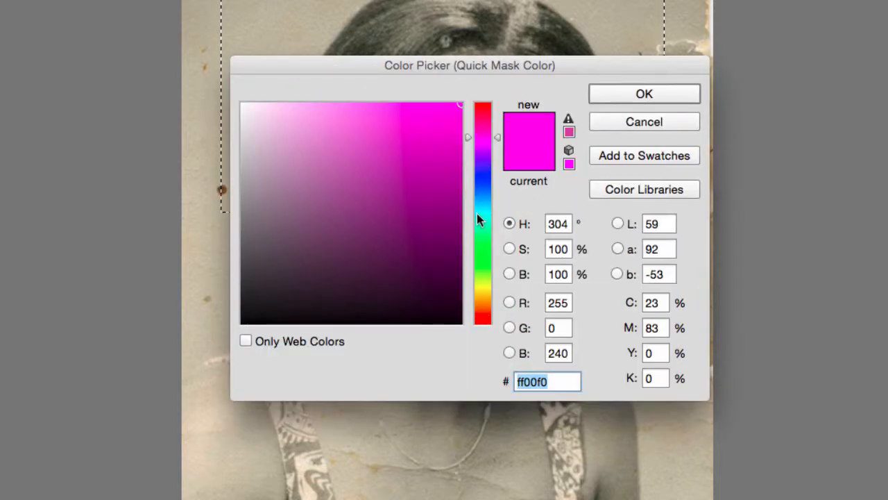
{"action": "left_click_drag", "start_coordinate": [477, 217], "coordinate": [480, 246]}
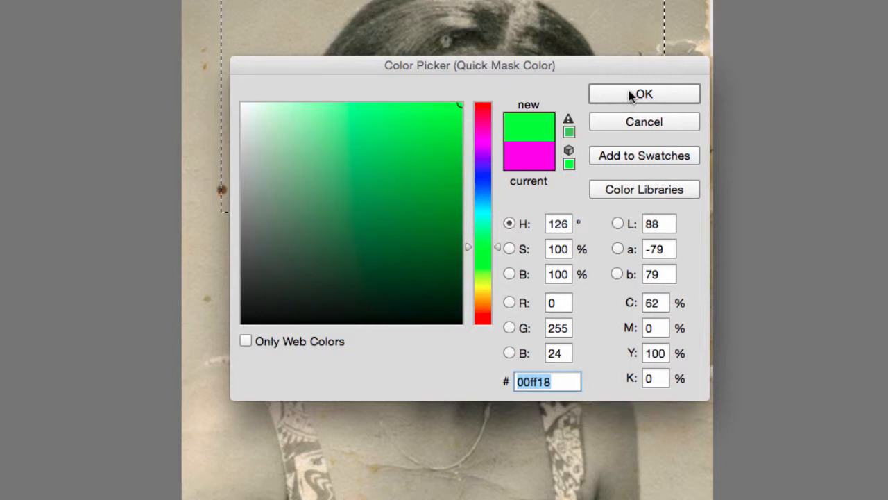
{"action": "left_click", "coordinate": [616, 95]}
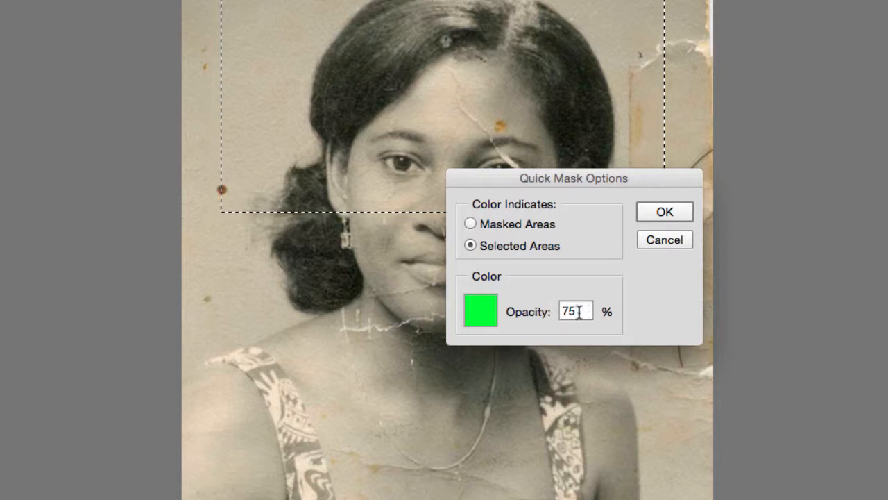
Step: Set the quick mask overlay opacity to 100% and display the current selection as a mask
{"action": "left_click_drag", "start_coordinate": [587, 310], "coordinate": [531, 304]}
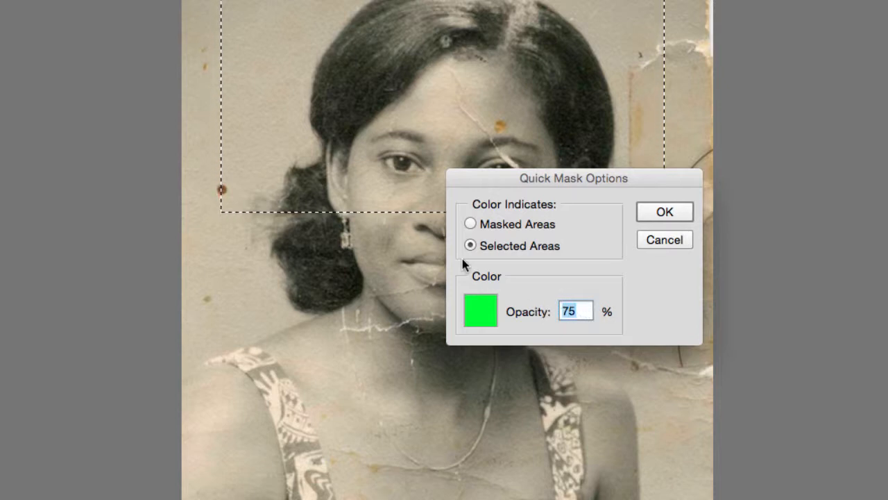
{"action": "type", "text": "100"}
{"action": "key", "text": "Return"}
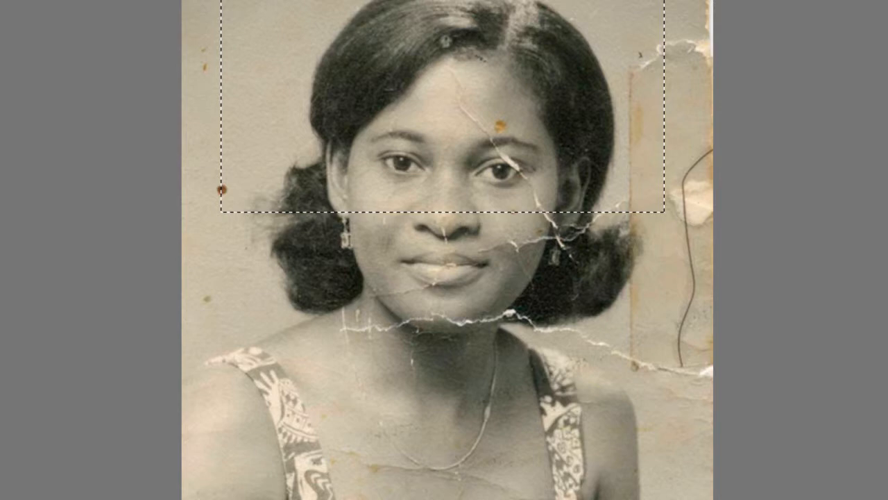
{"action": "key", "text": "q"}
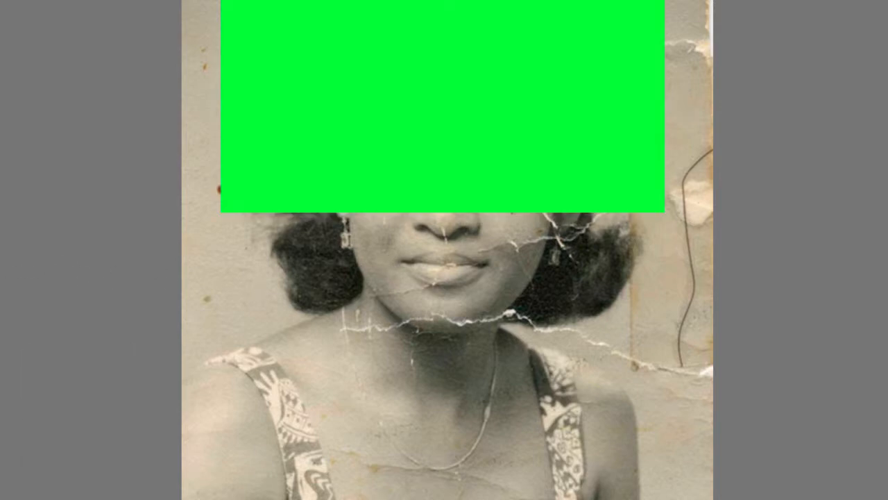
Step: Set the quick mask overlay opacity to 20%, preview it over the selection, and return to standard mode
{"action": "double_click", "coordinate": [2, 375]}
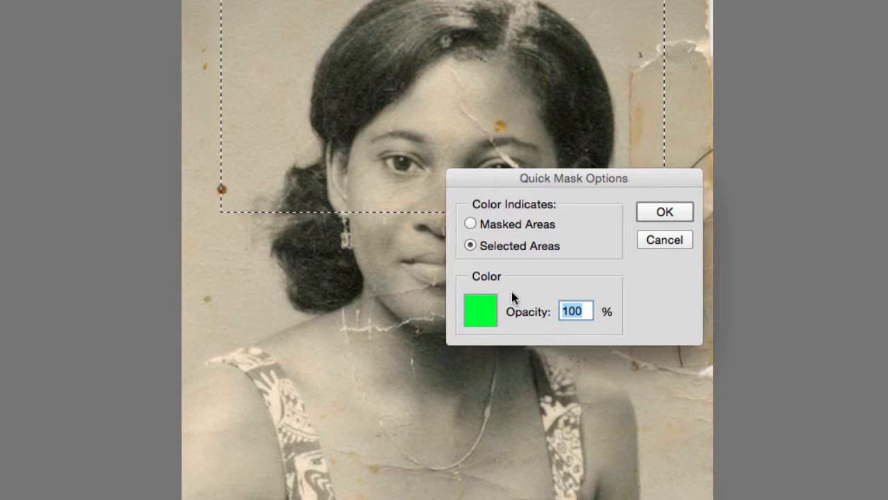
{"action": "type", "text": "20"}
{"action": "key", "text": "Return"}
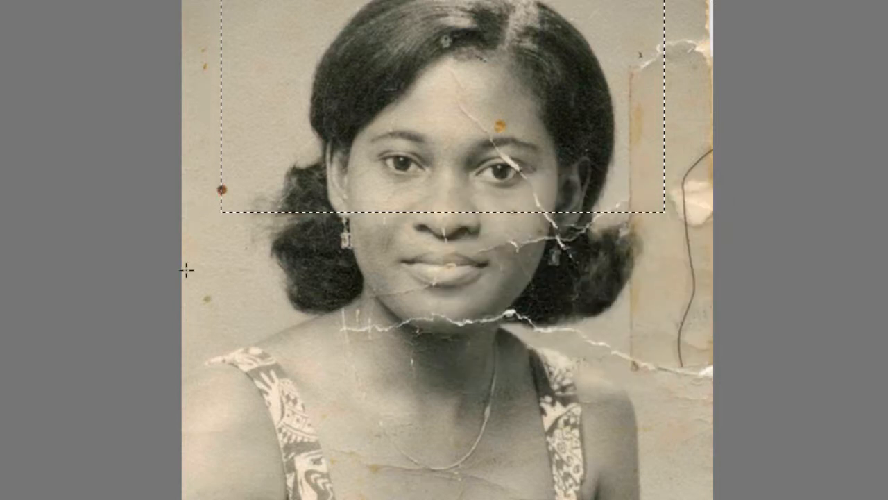
{"action": "key", "text": "q"}
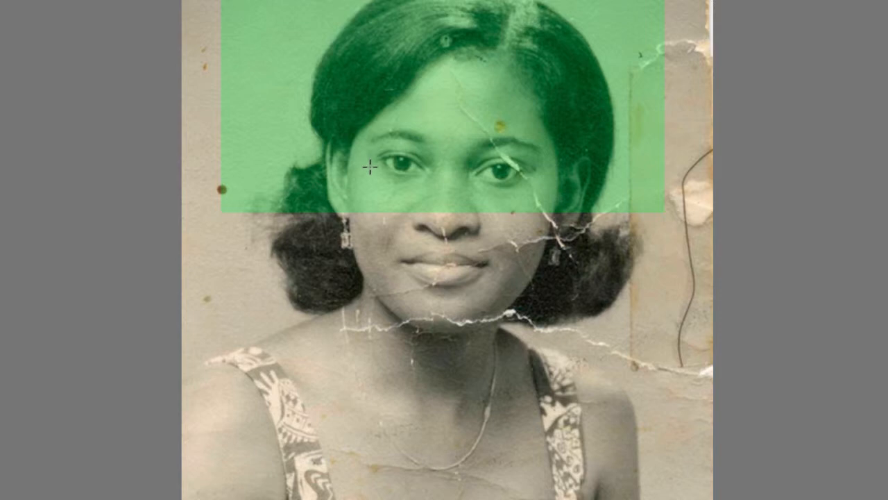
{"action": "key", "text": "q"}
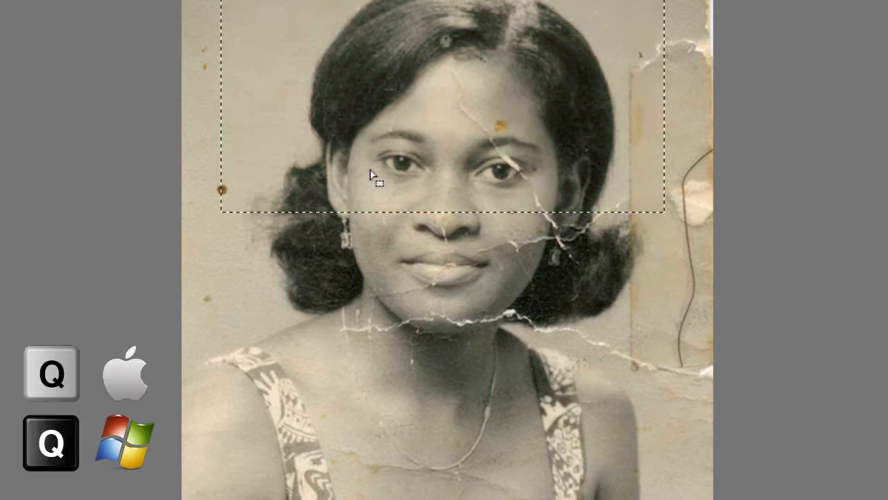
Step: Replace the selection with a rectangular marquee over part of the face and hair, and show it as a quick mask
{"action": "key", "text": "ctrl+d"}
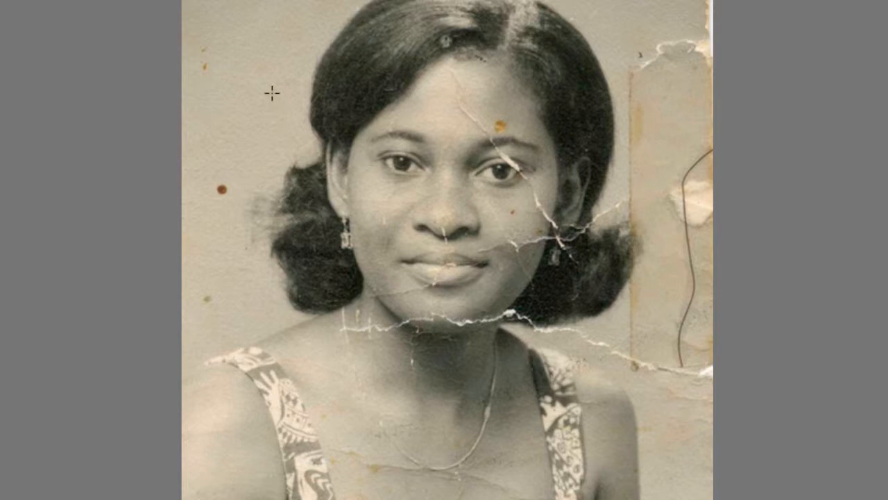
{"action": "left_click_drag", "start_coordinate": [250, 21], "coordinate": [477, 321]}
{"action": "key", "text": "q"}
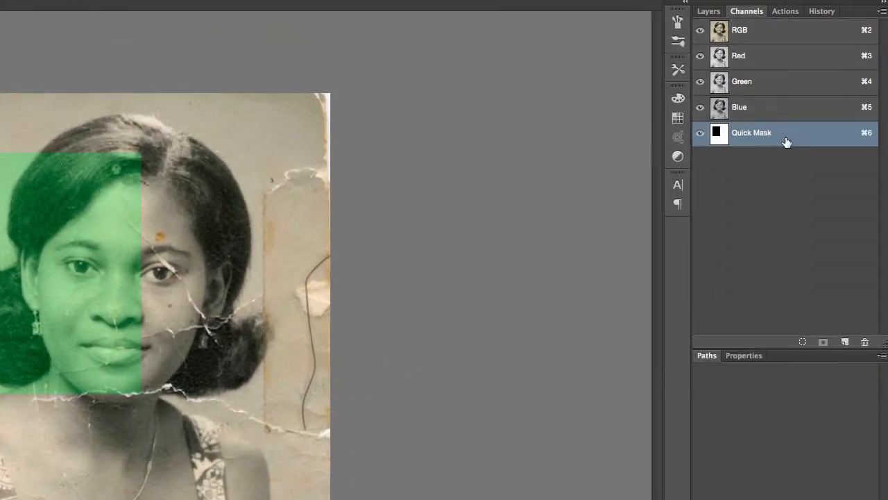
{"action": "key", "text": "q"}
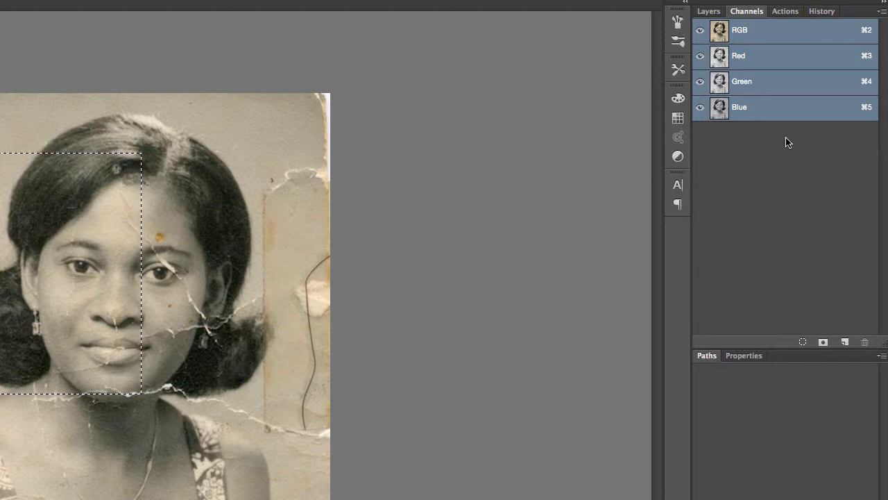
{"action": "key", "text": "q"}
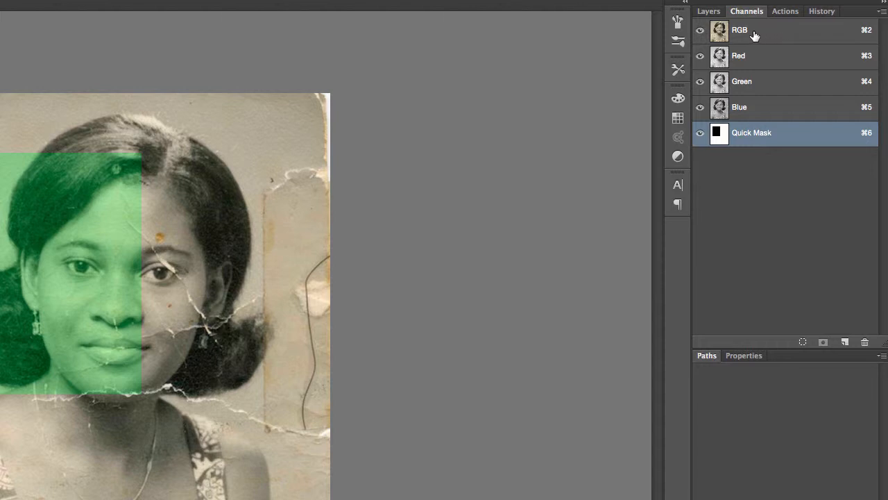
Step: View the Quick Mask channel alone with the image channels hidden, and return to the standard selection
{"action": "left_click", "coordinate": [700, 33]}
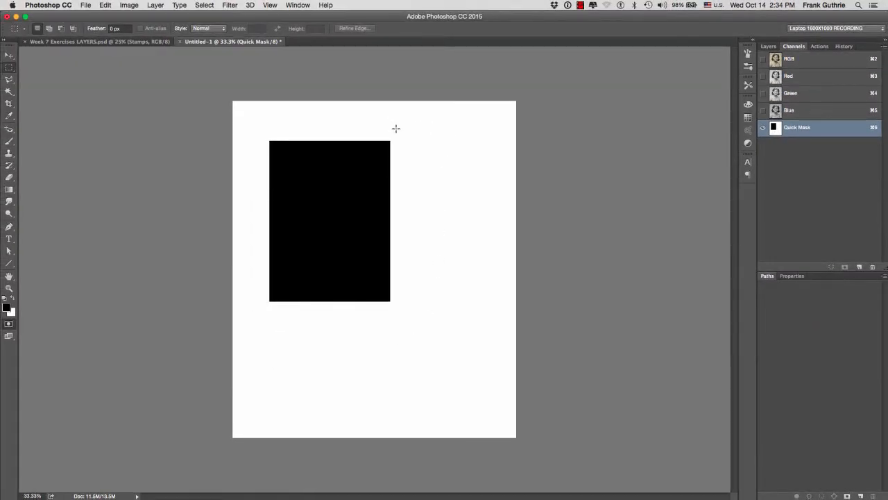
{"action": "key", "text": "q"}
{"action": "key", "text": "q"}
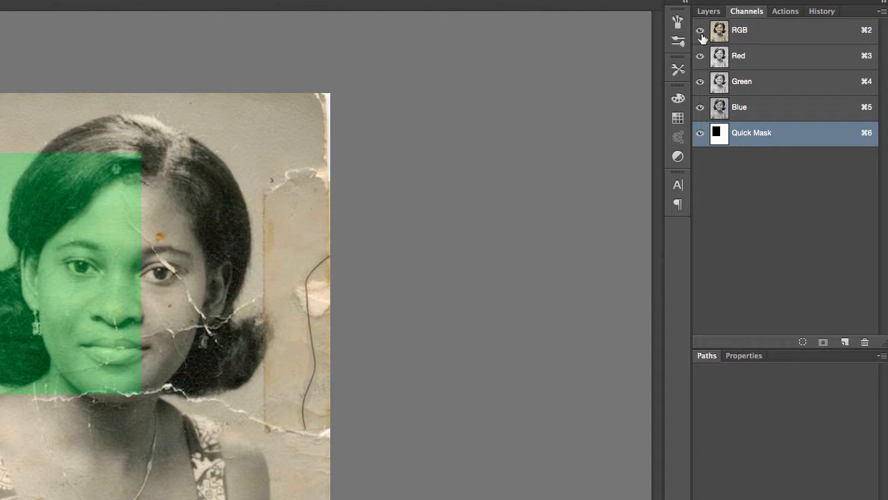
{"action": "left_click", "coordinate": [700, 32]}
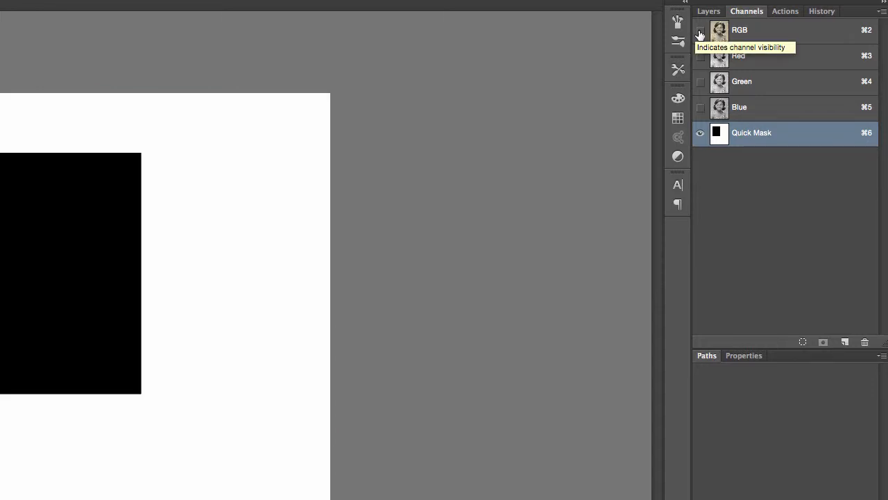
{"action": "key", "text": "q"}
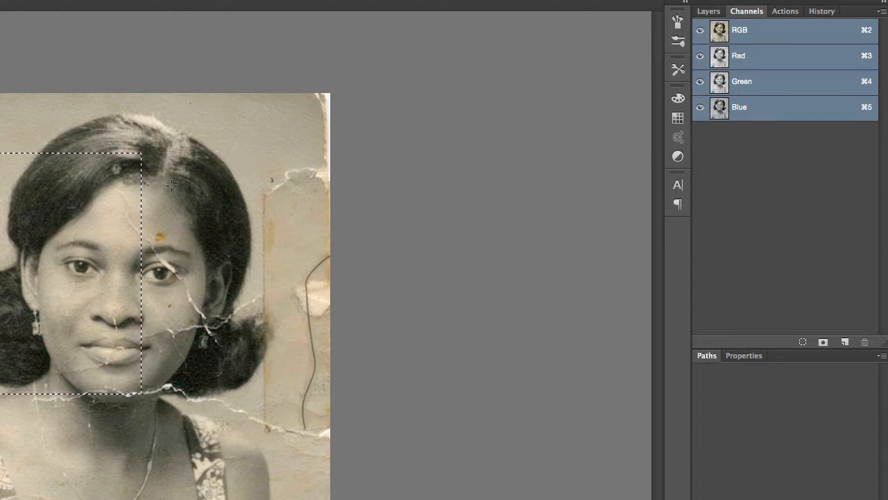
Step: Replace the selection with a Magic Wand selection of the facial skin and inspect it as a black-and-white quick mask
{"action": "left_click", "coordinate": [124, 197]}
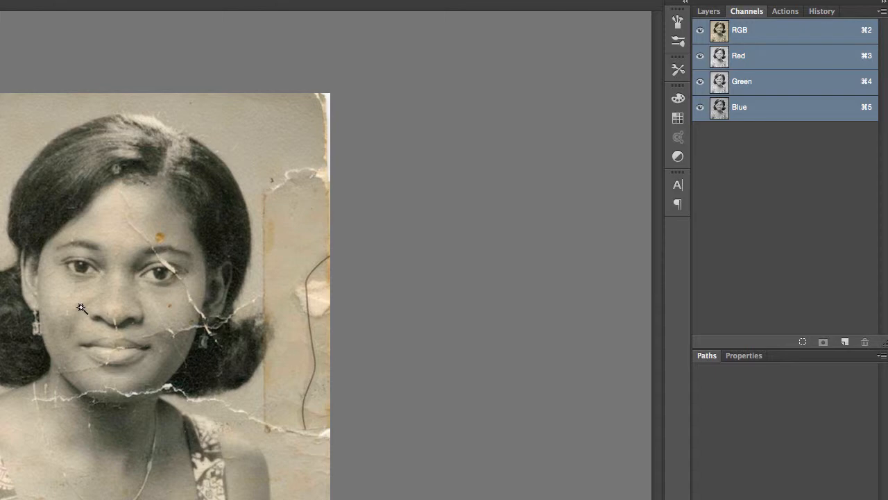
{"action": "mouse_move", "coordinate": [79, 307]}
{"action": "left_mouse_down"}
{"action": "mouse_move", "coordinate": [109, 304]}
{"action": "mouse_move", "coordinate": [157, 352]}
{"action": "left_mouse_up"}
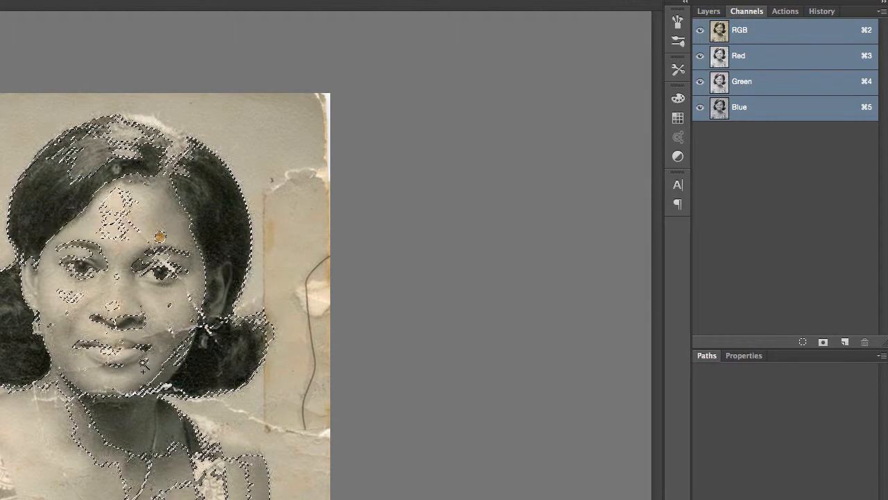
{"action": "key", "text": "q"}
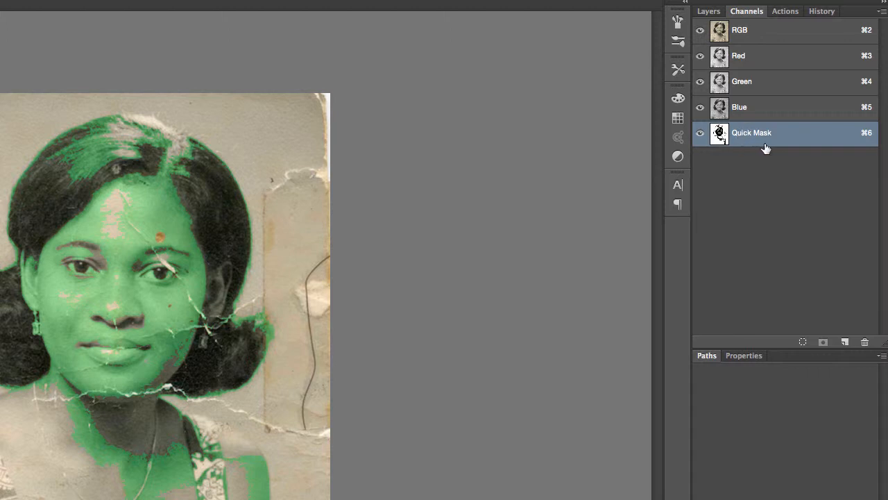
{"action": "left_click", "coordinate": [700, 31]}
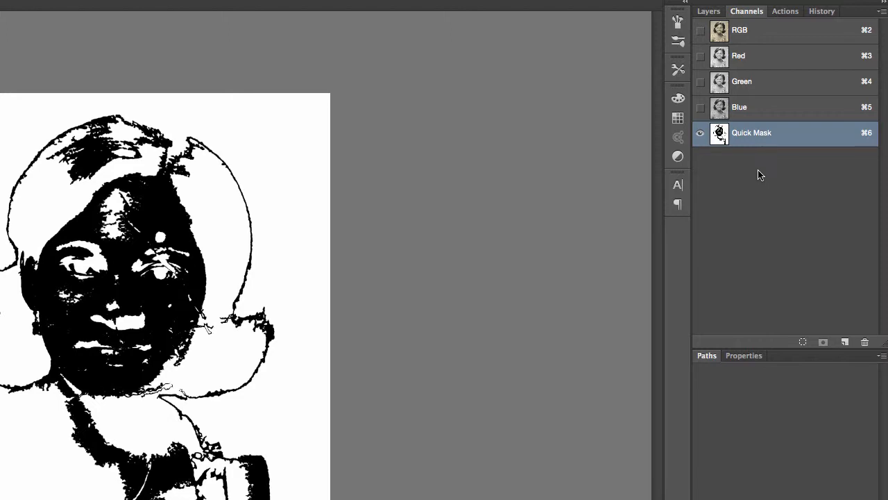
{"action": "key", "text": "q"}
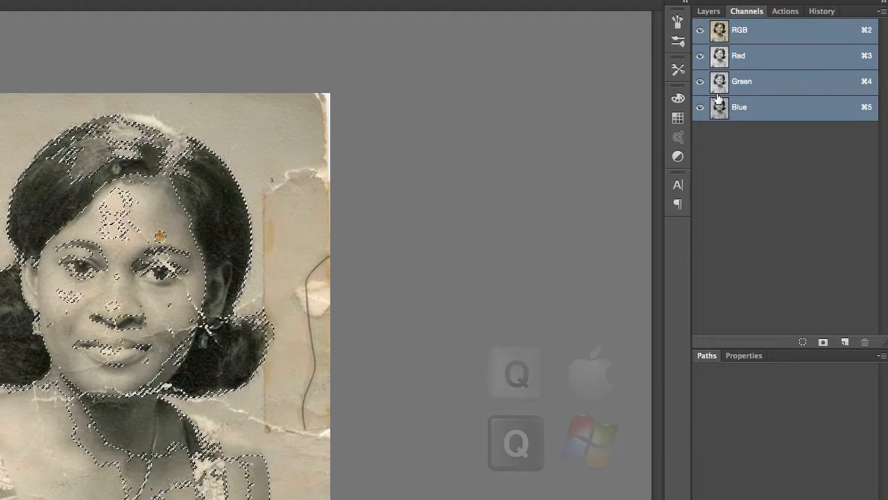
Step: Save the selection as an alpha channel to view it as a mask, and delete that channel
{"action": "left_click", "coordinate": [823, 343]}
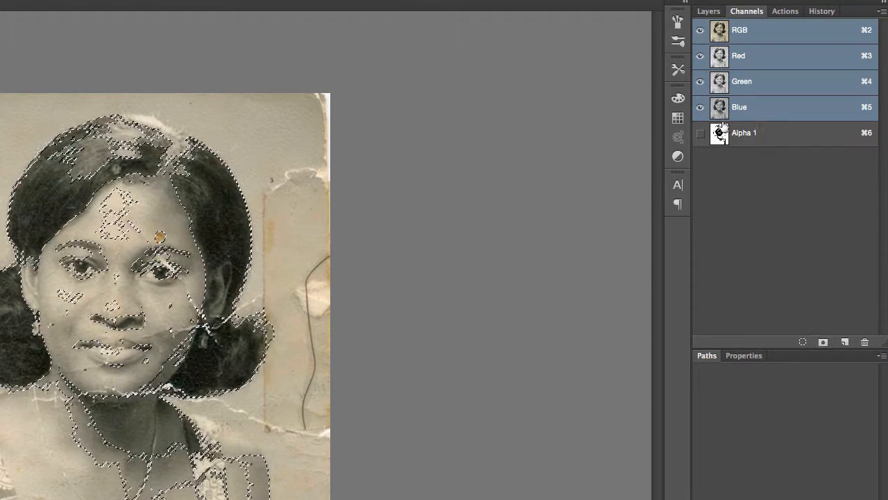
{"action": "left_click", "coordinate": [772, 138]}
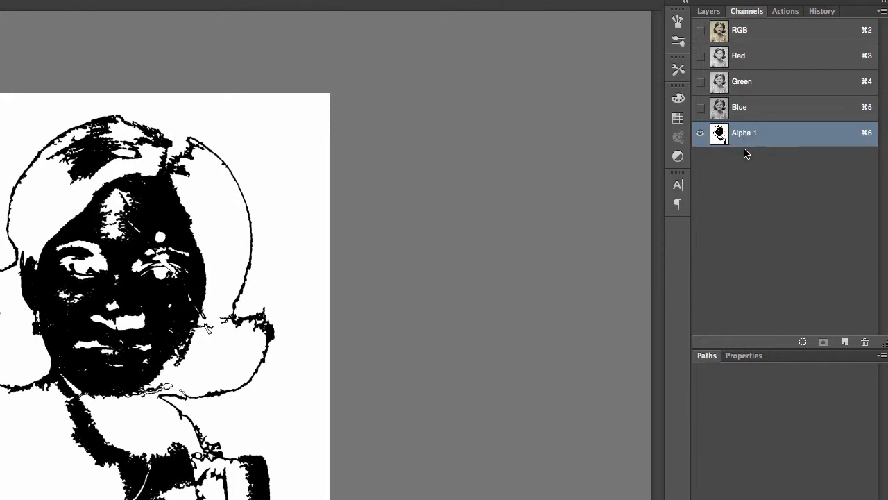
{"action": "left_click", "coordinate": [764, 32]}
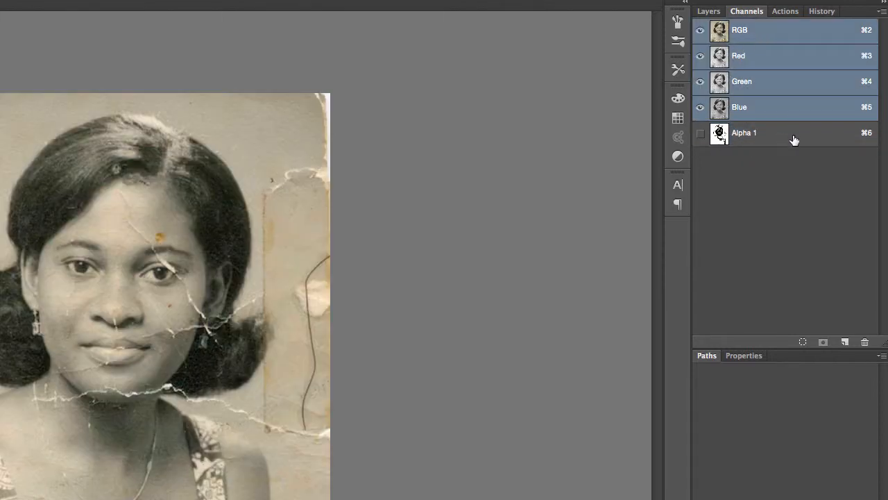
{"action": "left_click_drag", "start_coordinate": [803, 136], "coordinate": [865, 343]}
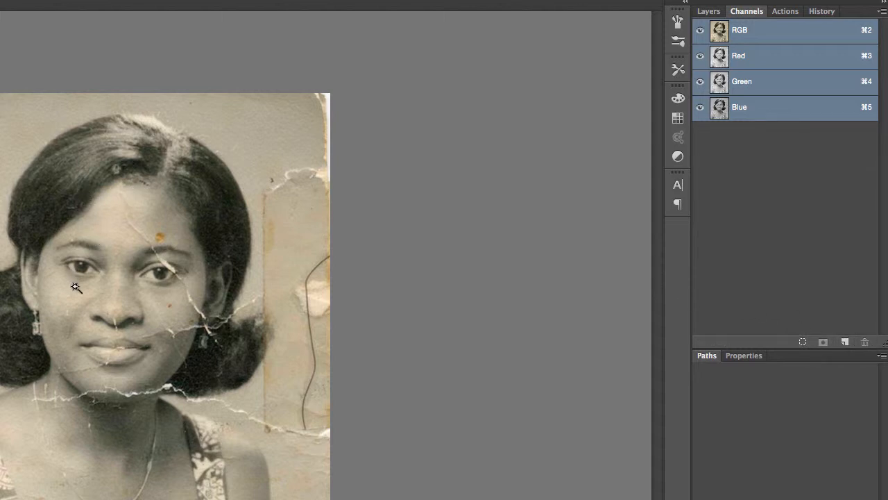
Step: Start an empty quick mask and paint a closed outline around the facial features with the Brush tool, from forehead to chin
{"action": "key", "text": "q"}
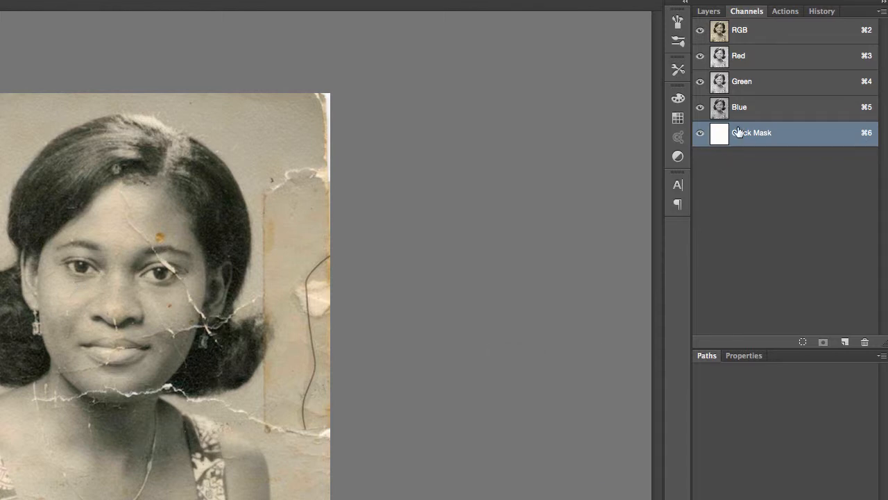
{"action": "left_click", "coordinate": [701, 31]}
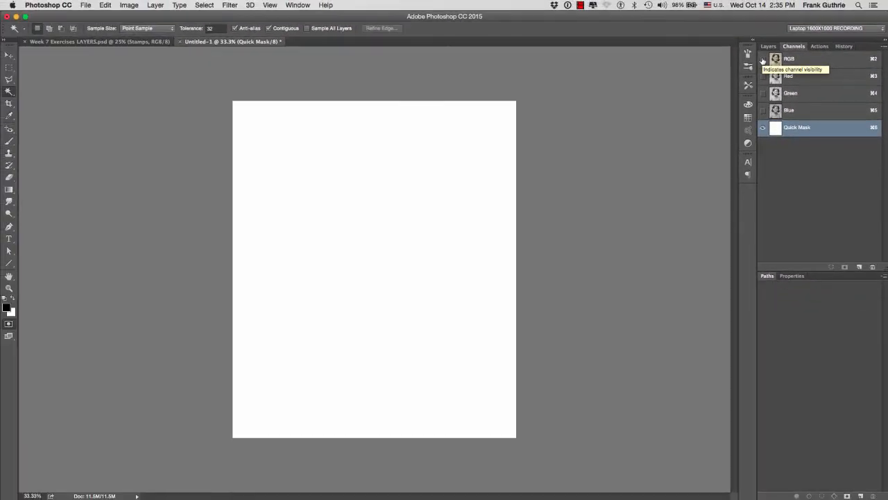
{"action": "left_click", "coordinate": [701, 31]}
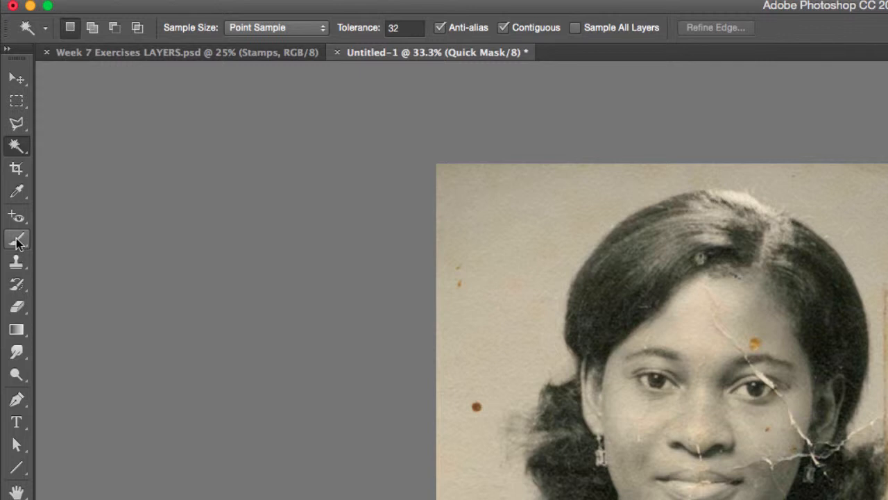
{"action": "left_click", "coordinate": [16, 240]}
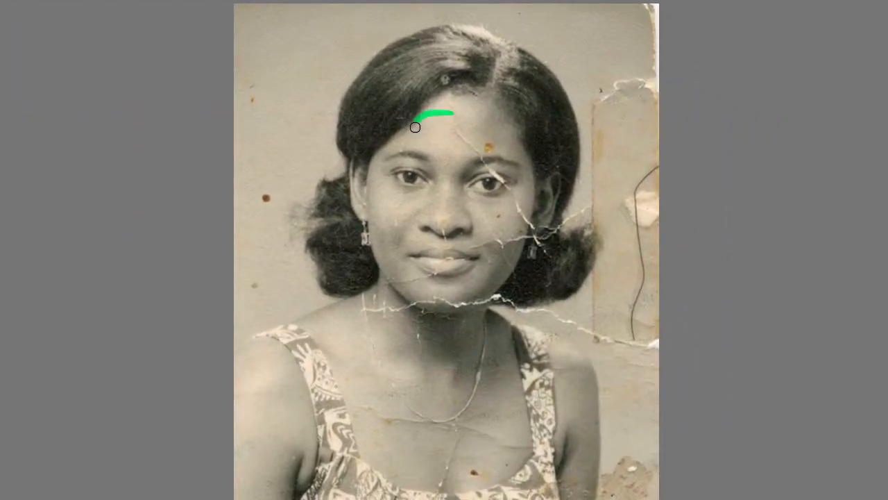
{"action": "mouse_move", "coordinate": [469, 274]}
{"action": "left_mouse_down"}
{"action": "mouse_move", "coordinate": [474, 114]}
{"action": "mouse_move", "coordinate": [452, 116]}
{"action": "left_mouse_up"}
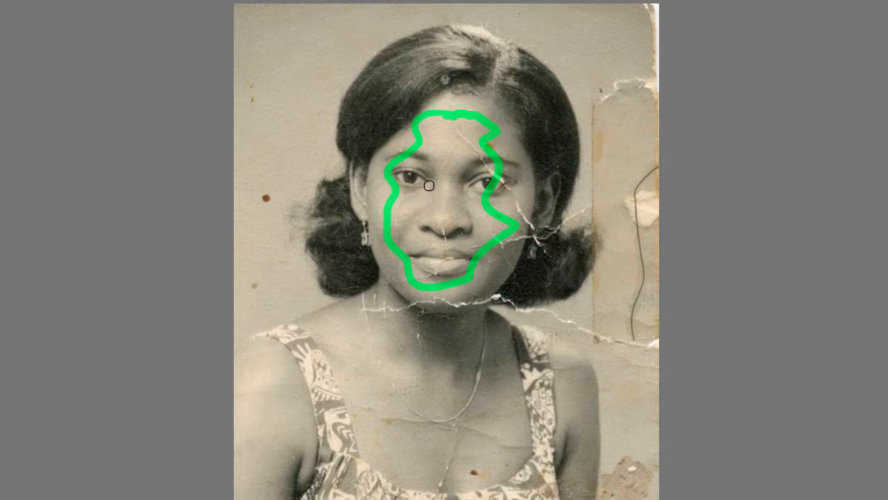
Step: Fill the quick mask over the whole face with a larger brush, and compare it with the resulting selection
{"action": "left_click_drag", "start_coordinate": [429, 186], "coordinate": [460, 187]}
{"action": "mouse_move", "coordinate": [451, 136]}
{"action": "left_mouse_down"}
{"action": "mouse_move", "coordinate": [429, 157]}
{"action": "mouse_move", "coordinate": [408, 163]}
{"action": "mouse_move", "coordinate": [399, 199]}
{"action": "mouse_move", "coordinate": [406, 246]}
{"action": "mouse_move", "coordinate": [422, 269]}
{"action": "mouse_move", "coordinate": [448, 277]}
{"action": "mouse_move", "coordinate": [473, 269]}
{"action": "mouse_move", "coordinate": [500, 230]}
{"action": "mouse_move", "coordinate": [497, 148]}
{"action": "mouse_move", "coordinate": [478, 118]}
{"action": "mouse_move", "coordinate": [430, 184]}
{"action": "mouse_move", "coordinate": [445, 236]}
{"action": "mouse_move", "coordinate": [454, 148]}
{"action": "mouse_move", "coordinate": [470, 166]}
{"action": "mouse_move", "coordinate": [451, 207]}
{"action": "left_mouse_up"}
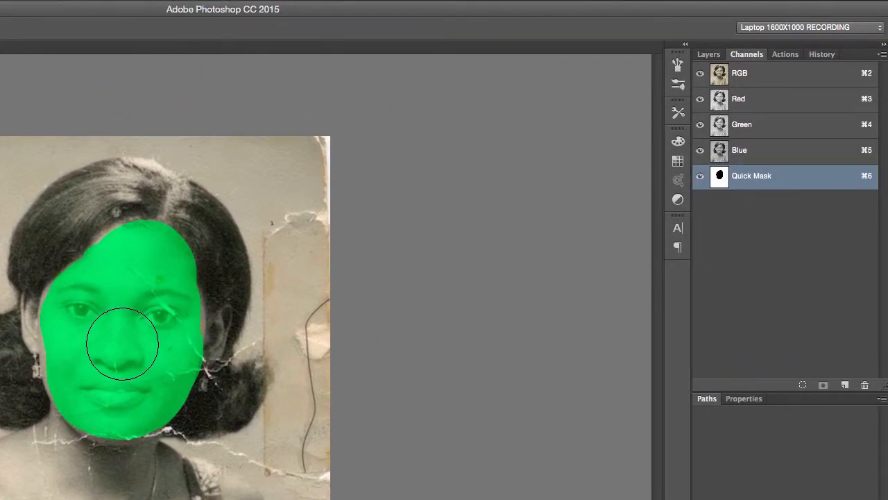
{"action": "key", "text": "q"}
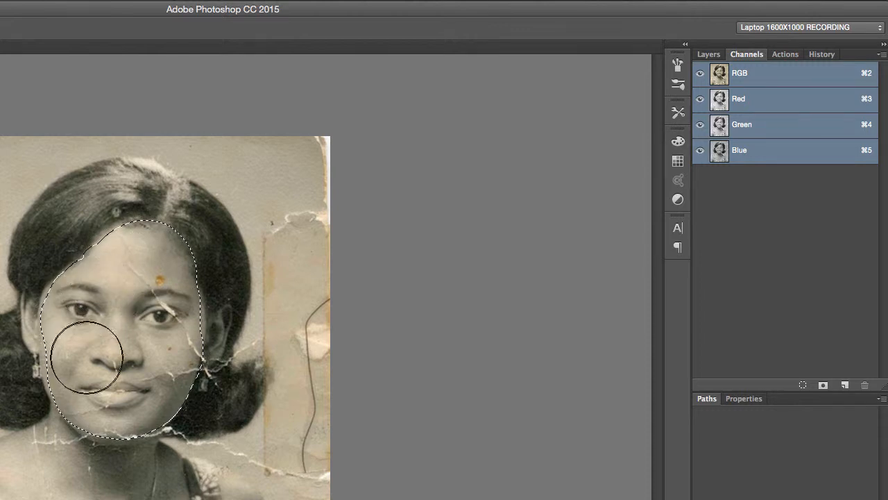
{"action": "key", "text": "q"}
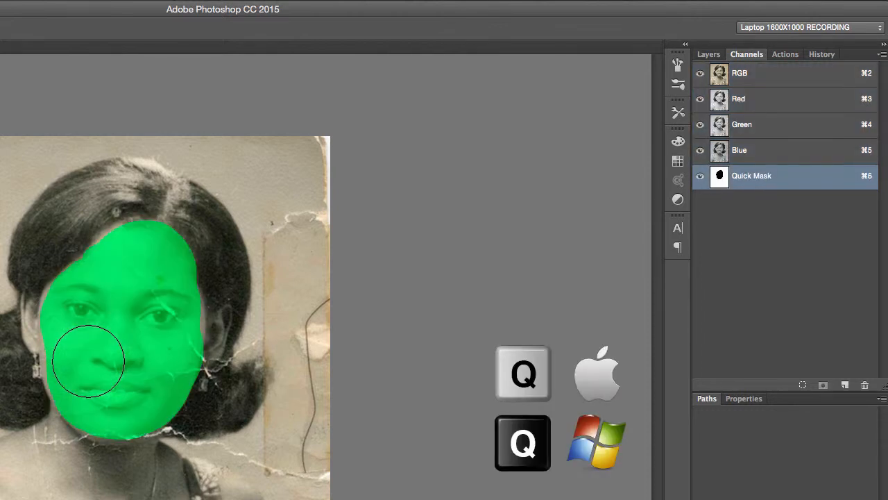
Step: Show only the quick mask channel and smudge the mask's edge outward beside the cheek with the Smudge tool
{"action": "left_click", "coordinate": [701, 73]}
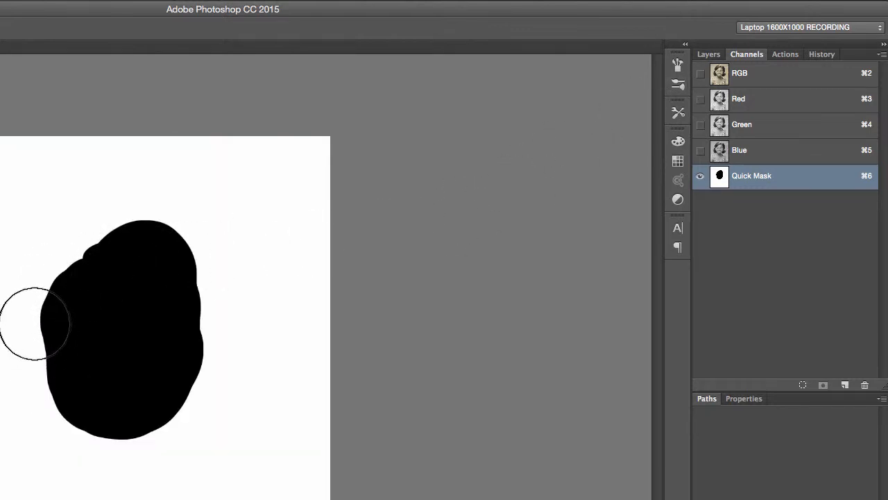
{"action": "left_click_drag", "start_coordinate": [35, 320], "coordinate": [102, 314]}
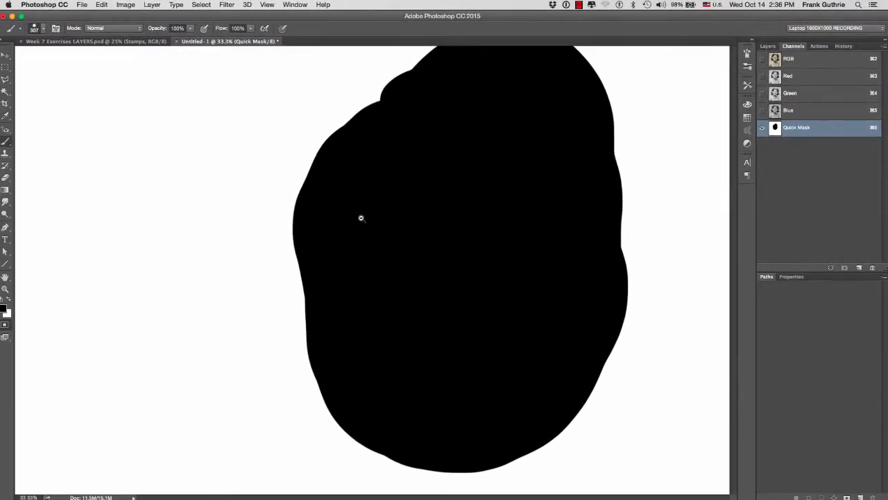
{"action": "key", "text": "r"}
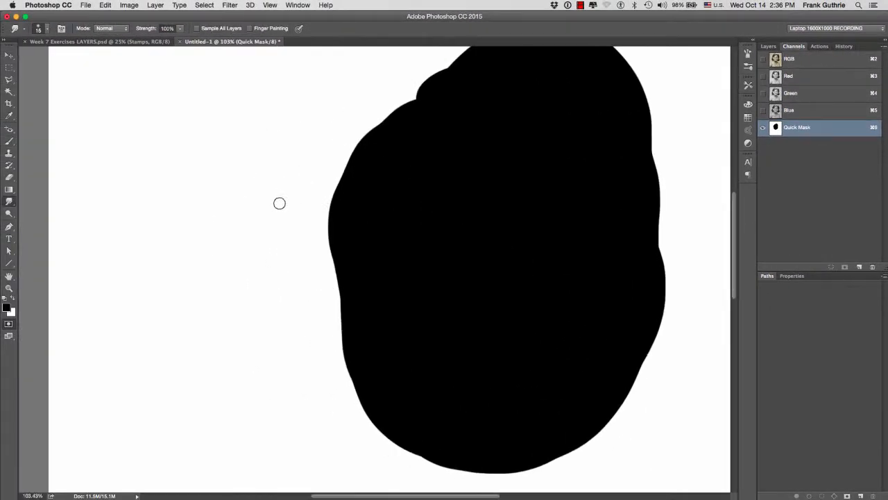
{"action": "mouse_move", "coordinate": [340, 202]}
{"action": "left_mouse_down"}
{"action": "mouse_move", "coordinate": [319, 239]}
{"action": "mouse_move", "coordinate": [324, 200]}
{"action": "mouse_move", "coordinate": [318, 224]}
{"action": "mouse_move", "coordinate": [309, 208]}
{"action": "mouse_move", "coordinate": [291, 228]}
{"action": "mouse_move", "coordinate": [319, 212]}
{"action": "mouse_move", "coordinate": [294, 205]}
{"action": "mouse_move", "coordinate": [267, 241]}
{"action": "mouse_move", "coordinate": [312, 268]}
{"action": "mouse_move", "coordinate": [285, 227]}
{"action": "left_mouse_up"}
{"action": "key", "text": "5"}
Step: Marquee the smudged edge of the mask and fill that rectangle with a horizontal linear black-to-white gradient
{"action": "key", "text": "m"}
{"action": "mouse_move", "coordinate": [239, 158]}
{"action": "left_mouse_down"}
{"action": "mouse_move", "coordinate": [389, 310]}
{"action": "mouse_move", "coordinate": [417, 300]}
{"action": "left_mouse_up"}
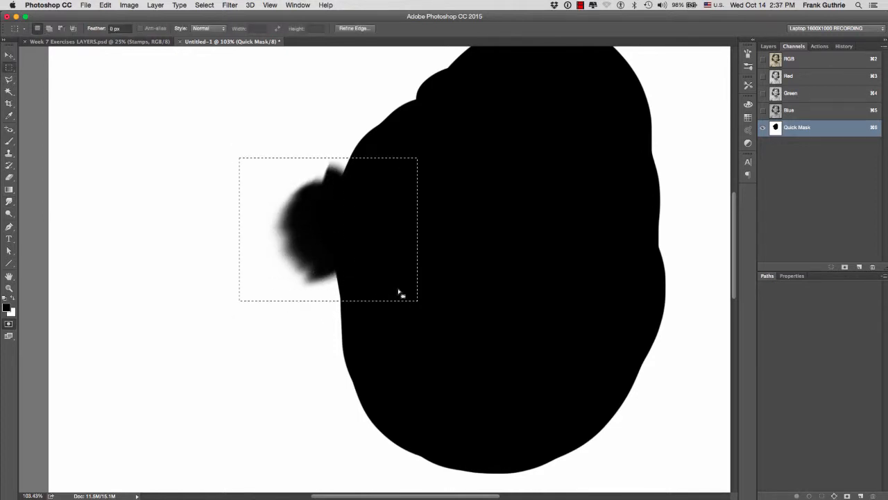
{"action": "key", "text": "g"}
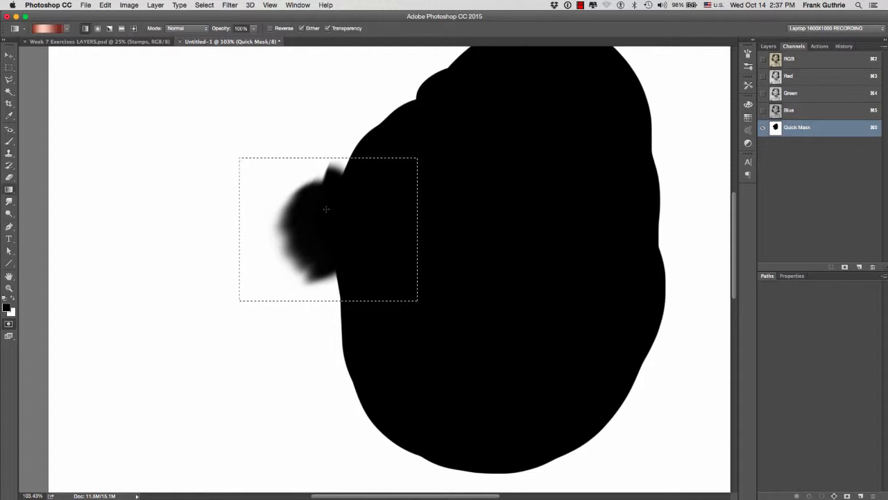
{"action": "left_click", "coordinate": [66, 28]}
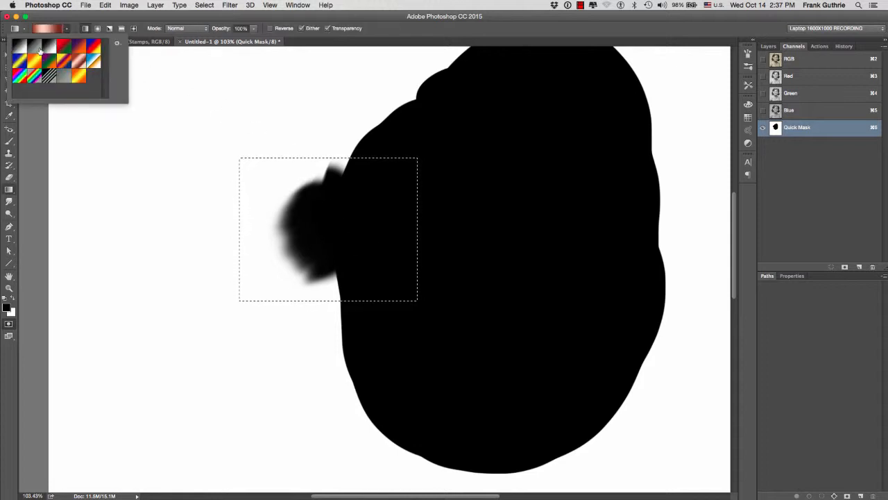
{"action": "left_click", "coordinate": [48, 50]}
{"action": "left_click", "coordinate": [389, 238]}
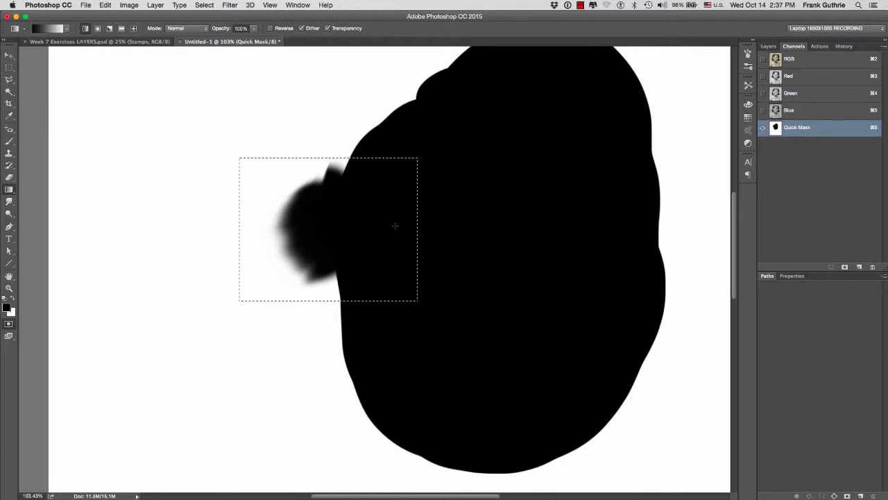
{"action": "left_click_drag", "start_coordinate": [209, 218], "coordinate": [210, 219]}
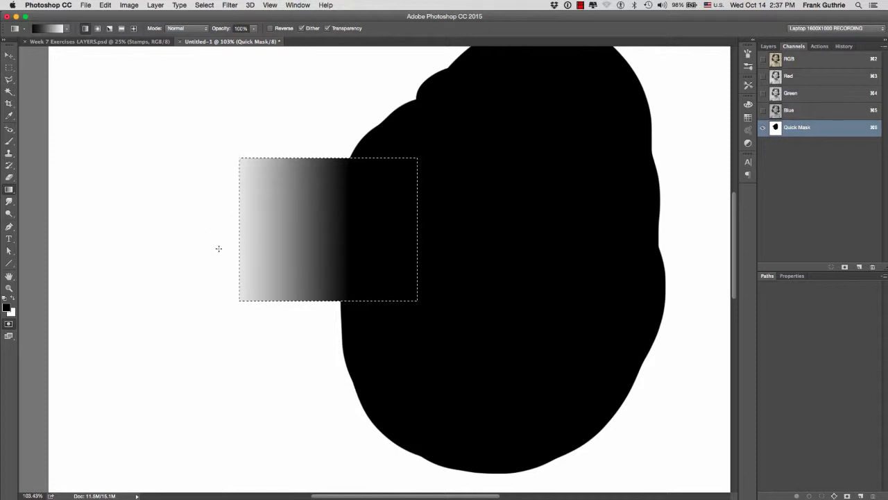
Step: Marquee the lower half of the gradient and adjoining mask edge, apply a 25-pixel Gaussian Blur, and deselect
{"action": "key", "text": "m"}
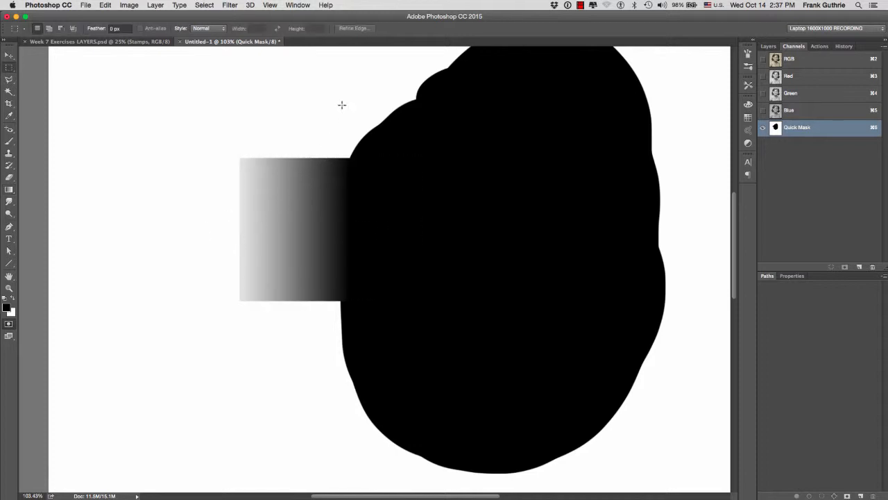
{"action": "left_click_drag", "start_coordinate": [304, 324], "coordinate": [467, 377]}
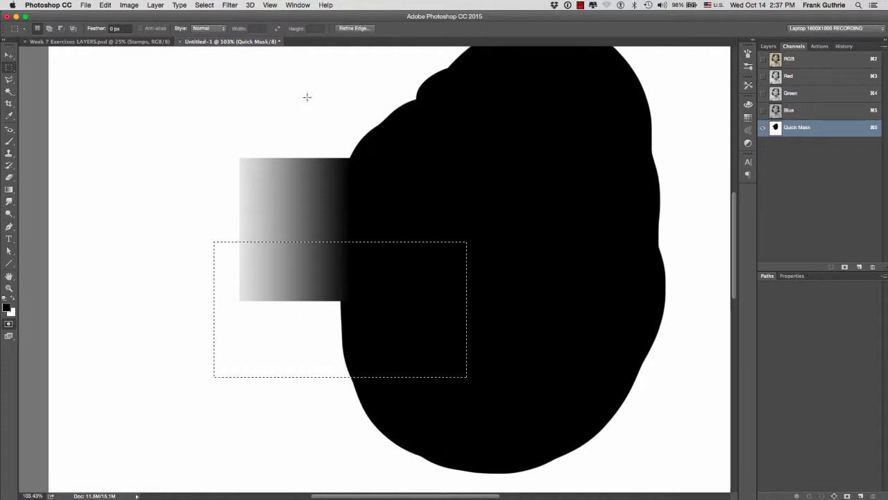
{"action": "left_click", "coordinate": [229, 6]}
{"action": "mouse_move", "coordinate": [241, 118]}
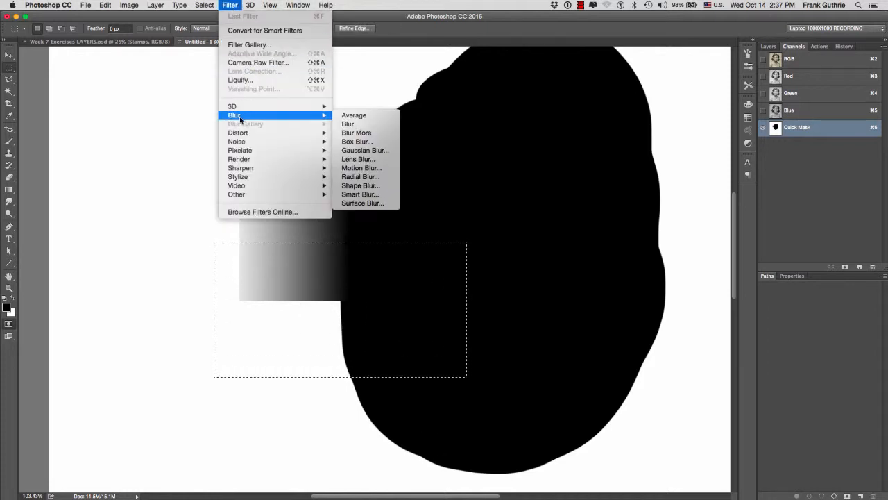
{"action": "left_click", "coordinate": [381, 151]}
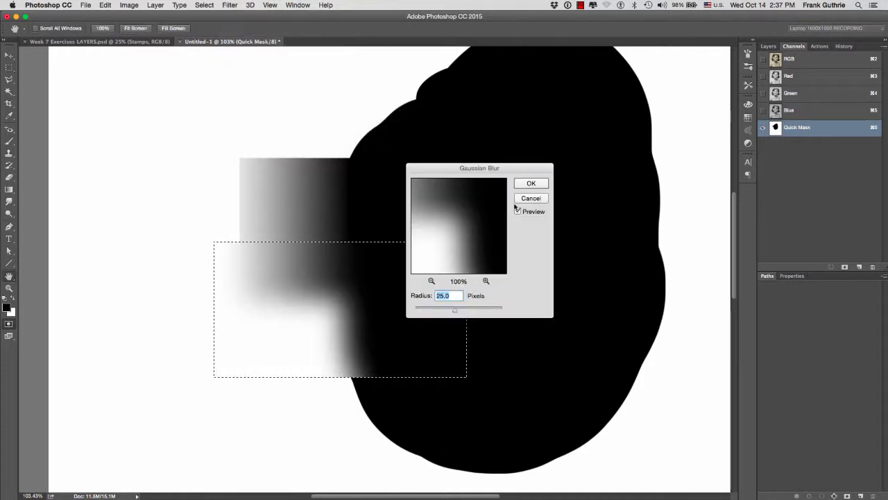
{"action": "left_click", "coordinate": [538, 183]}
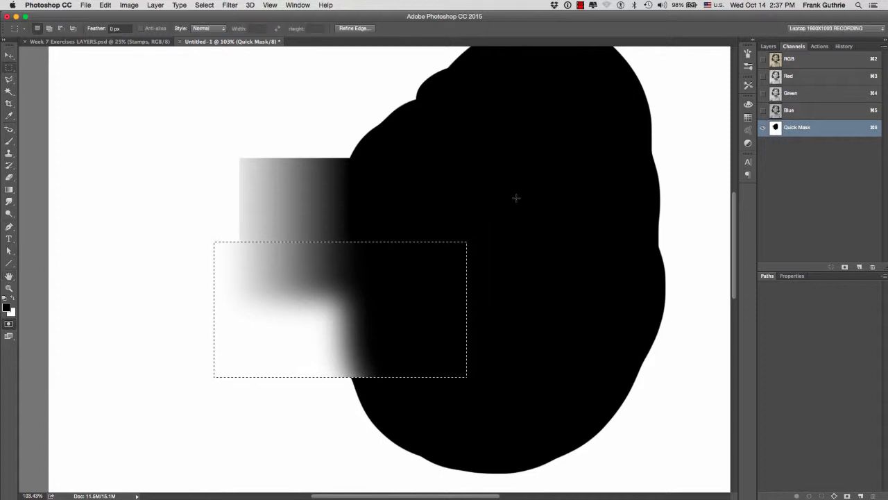
{"action": "key", "text": "super+d"}
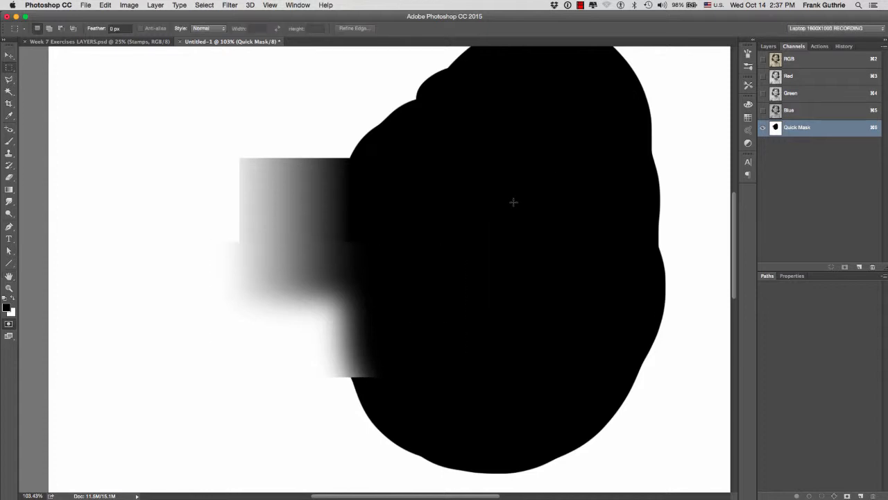
Step: Convert the quick mask to a selection, set the foreground color to red, and brush over the selected face
{"action": "key", "text": "q"}
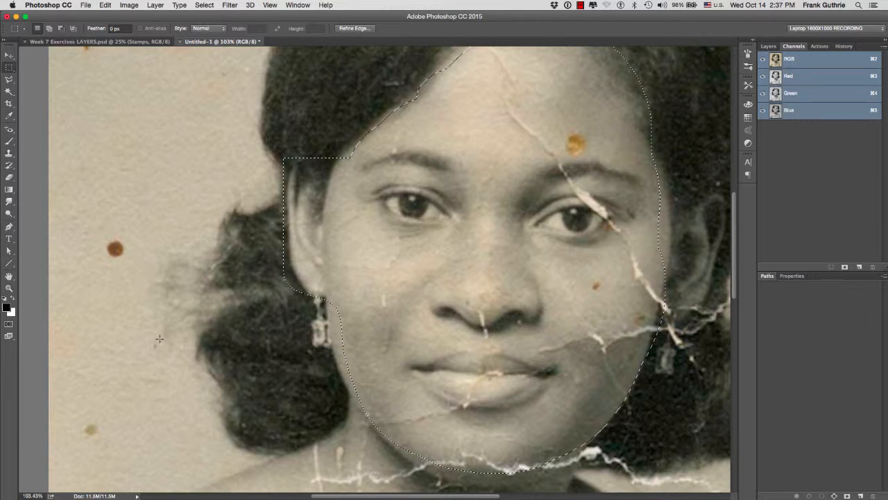
{"action": "left_click", "coordinate": [6, 307]}
{"action": "left_click", "coordinate": [381, 186]}
{"action": "left_click", "coordinate": [465, 181]}
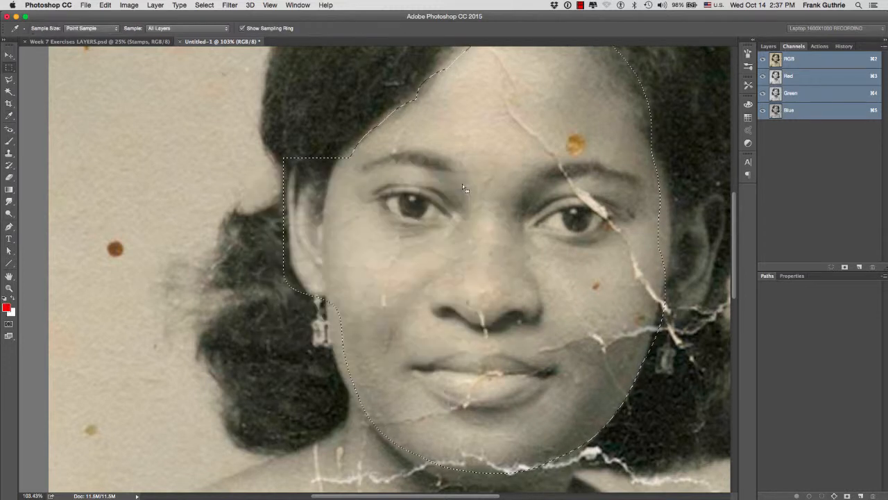
{"action": "key", "text": "b"}
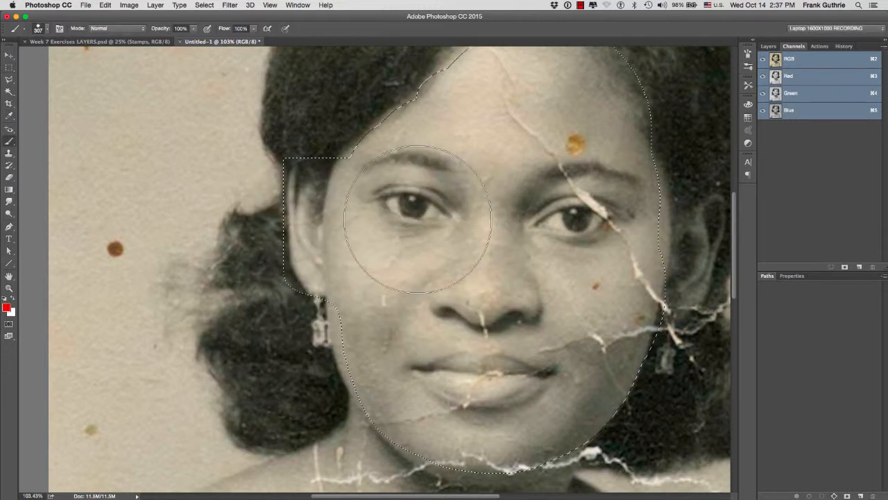
{"action": "mouse_move", "coordinate": [407, 208]}
{"action": "left_mouse_down"}
{"action": "mouse_move", "coordinate": [321, 233]}
{"action": "mouse_move", "coordinate": [269, 270]}
{"action": "mouse_move", "coordinate": [427, 275]}
{"action": "mouse_move", "coordinate": [266, 364]}
{"action": "mouse_move", "coordinate": [444, 355]}
{"action": "mouse_move", "coordinate": [299, 418]}
{"action": "mouse_move", "coordinate": [470, 450]}
{"action": "mouse_move", "coordinate": [559, 423]}
{"action": "mouse_move", "coordinate": [644, 282]}
{"action": "mouse_move", "coordinate": [559, 152]}
{"action": "mouse_move", "coordinate": [322, 169]}
{"action": "mouse_move", "coordinate": [318, 253]}
{"action": "mouse_move", "coordinate": [585, 250]}
{"action": "mouse_move", "coordinate": [473, 352]}
{"action": "mouse_move", "coordinate": [541, 271]}
{"action": "mouse_move", "coordinate": [451, 435]}
{"action": "mouse_move", "coordinate": [488, 454]}
{"action": "mouse_move", "coordinate": [615, 394]}
{"action": "mouse_move", "coordinate": [451, 376]}
{"action": "mouse_move", "coordinate": [288, 197]}
{"action": "mouse_move", "coordinate": [291, 222]}
{"action": "mouse_move", "coordinate": [286, 199]}
{"action": "mouse_move", "coordinate": [355, 356]}
{"action": "mouse_move", "coordinate": [393, 385]}
{"action": "mouse_move", "coordinate": [401, 422]}
{"action": "left_mouse_up"}
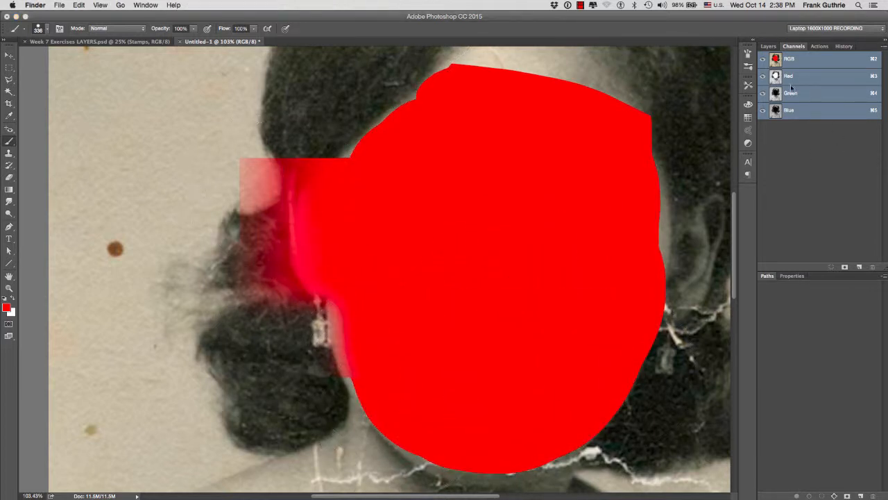
Step: Undo the red painting on the Background layer and clear the selection
{"action": "left_click", "coordinate": [767, 48]}
{"action": "left_click", "coordinate": [767, 47]}
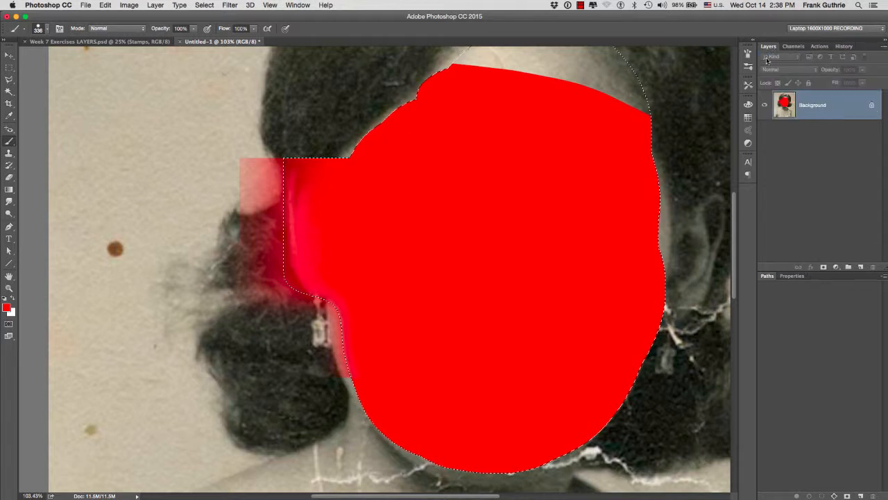
{"action": "key", "text": "ctrl+z"}
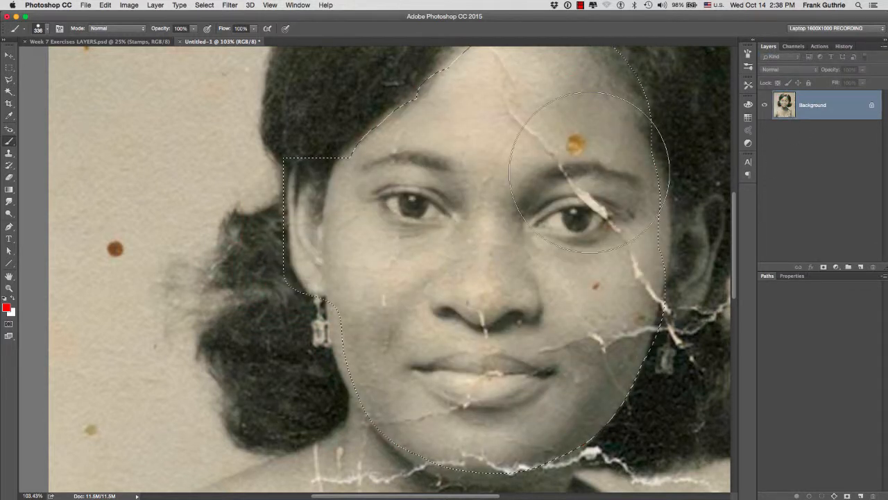
{"action": "key", "text": "ctrl+d"}
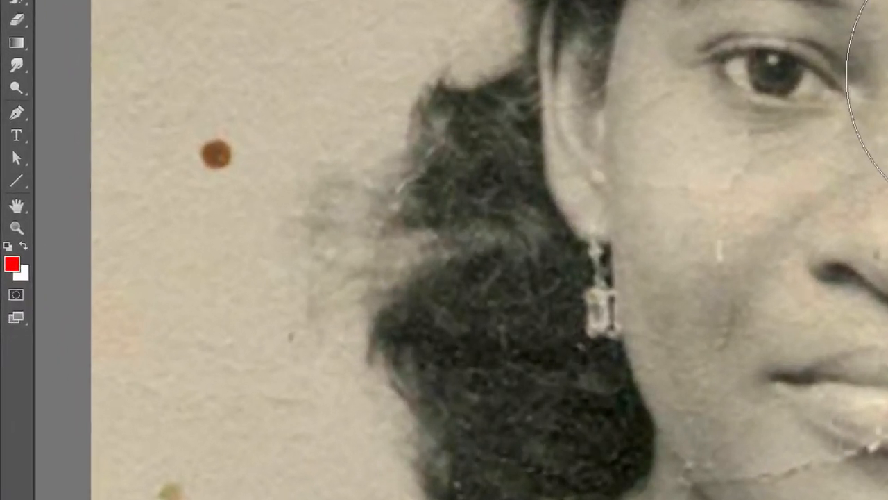
Step: Restore the default black and white colors and paint a new quick mask along the face's edge beside the eye and ear
{"action": "key", "text": "d"}
{"action": "key", "text": "q"}
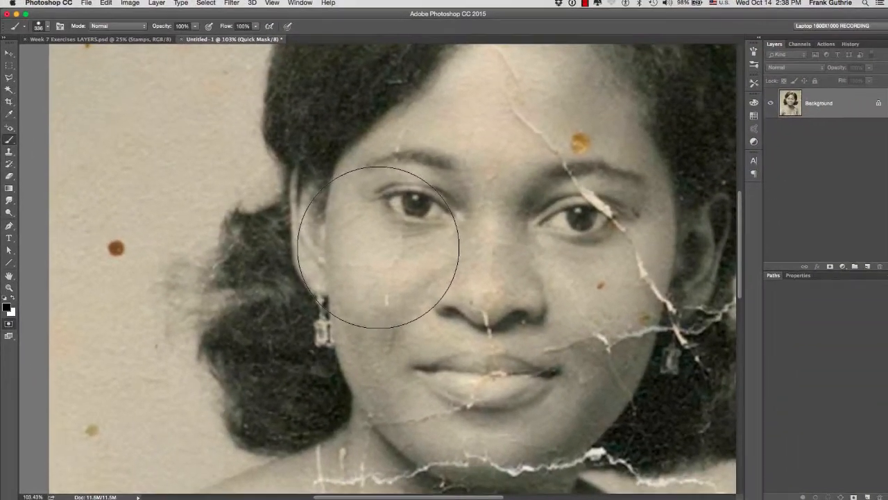
{"action": "left_click_drag", "start_coordinate": [372, 239], "coordinate": [315, 239]}
{"action": "scroll", "coordinate": [354, 208], "scroll_direction": "up", "scroll_amount": 5}
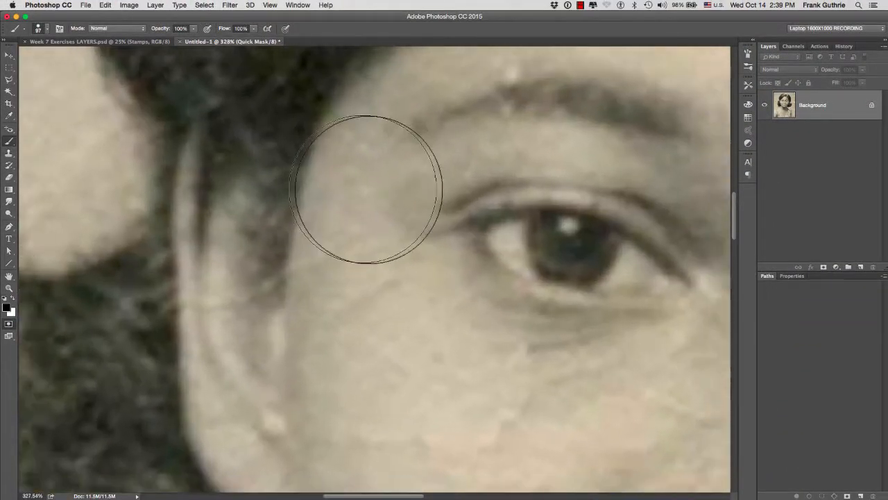
{"action": "left_click_drag", "start_coordinate": [361, 163], "coordinate": [343, 153]}
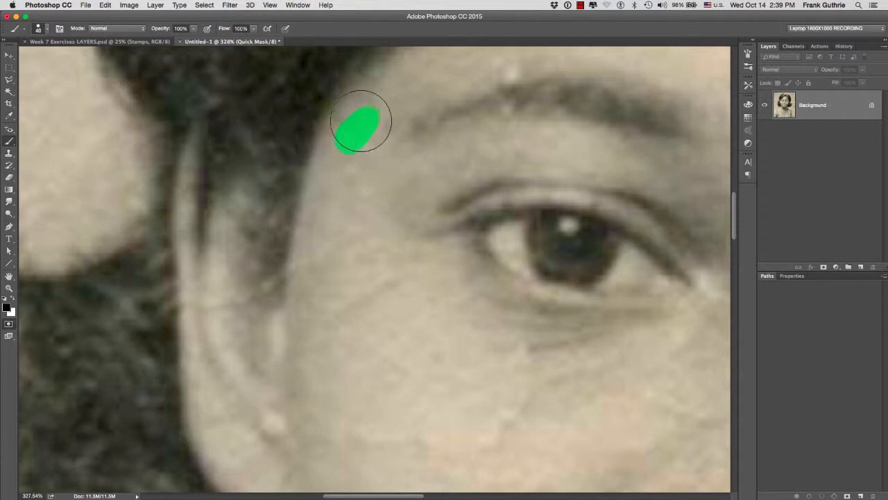
{"action": "left_click", "coordinate": [748, 84]}
{"action": "left_click_drag", "start_coordinate": [367, 97], "coordinate": [309, 267]}
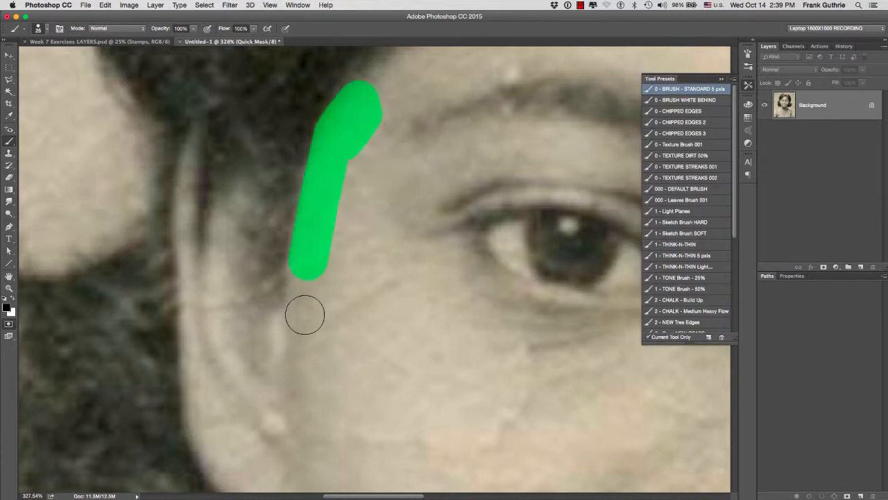
{"action": "left_click_drag", "start_coordinate": [307, 363], "coordinate": [312, 147]}
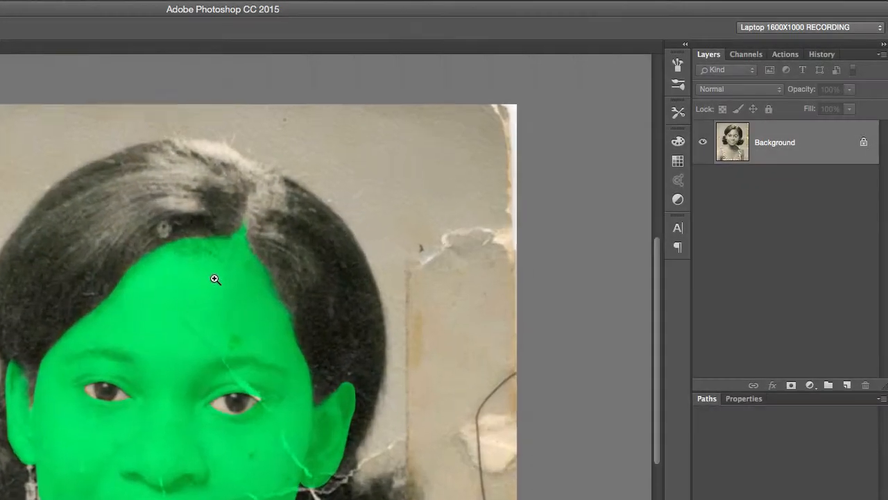
Step: View the finished face mask alone and examine its edges along the hairline, eye and ear
{"action": "left_click", "coordinate": [250, 268]}
{"action": "left_click", "coordinate": [250, 268], "text": "alt"}
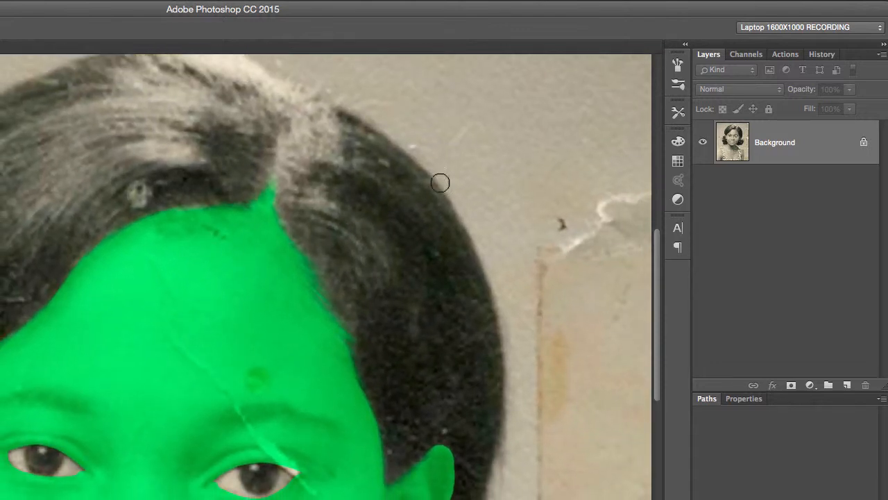
{"action": "left_click", "coordinate": [746, 55]}
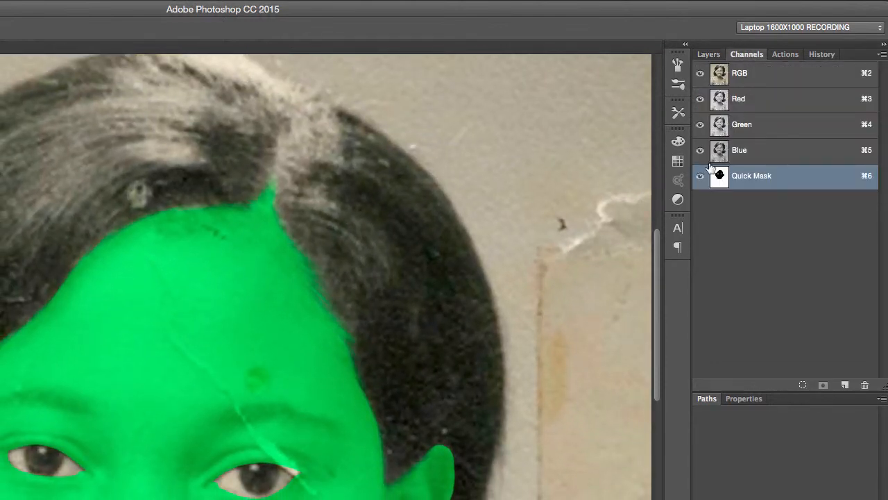
{"action": "left_click", "coordinate": [700, 74]}
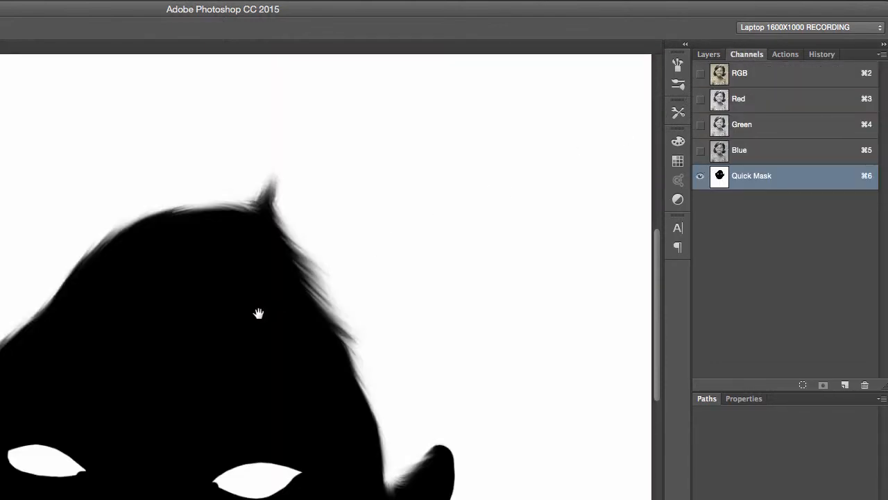
{"action": "scroll", "coordinate": [259, 314], "scroll_direction": "down", "scroll_amount": 5}
{"action": "scroll", "coordinate": [266, 236], "scroll_direction": "right", "scroll_amount": 3}
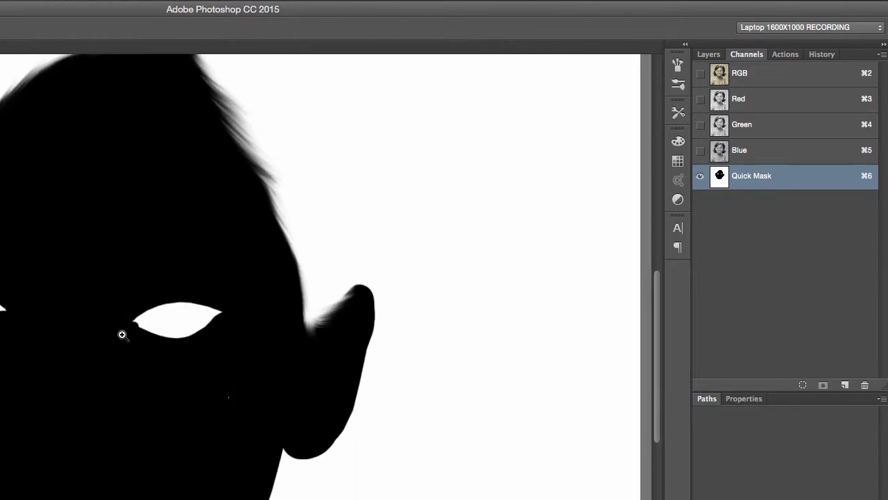
{"action": "scroll", "coordinate": [122, 335], "scroll_direction": "up", "scroll_amount": 3}
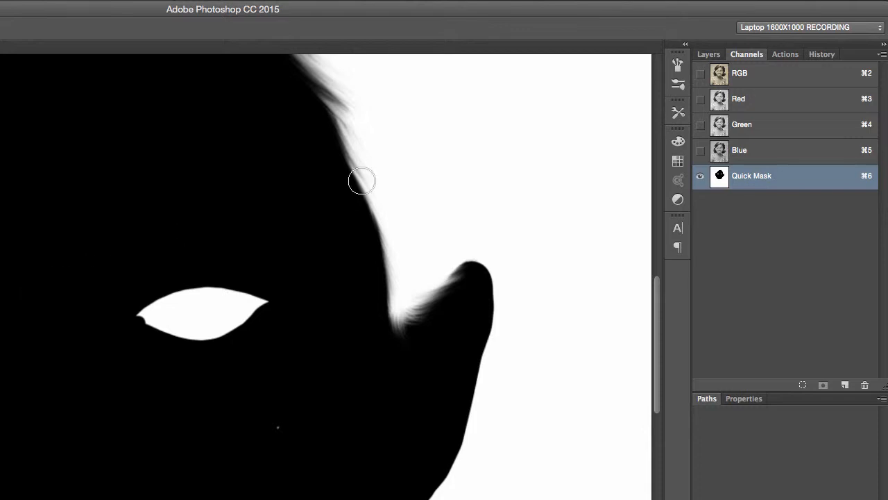
Step: Paint a white stroke down over the ear to erase that part of the quick mask
{"action": "mouse_move", "coordinate": [524, 99]}
{"action": "left_mouse_down"}
{"action": "mouse_move", "coordinate": [566, 199]}
{"action": "mouse_move", "coordinate": [560, 254]}
{"action": "left_mouse_up"}
{"action": "key", "text": "super+z"}
{"action": "mouse_move", "coordinate": [479, 267]}
{"action": "left_mouse_down"}
{"action": "mouse_move", "coordinate": [423, 419]}
{"action": "mouse_move", "coordinate": [430, 430]}
{"action": "left_mouse_up"}
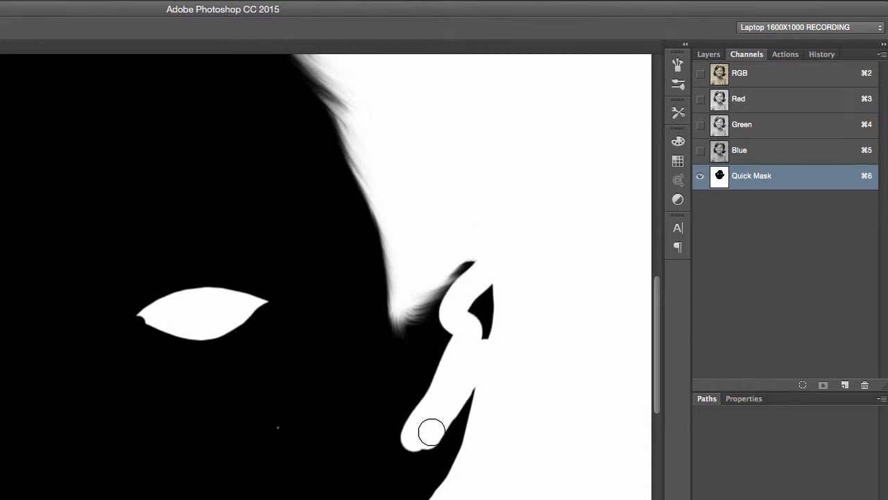
Step: Undo the white stroke painted over the ear in the quick mask
{"action": "key", "text": "super+z"}
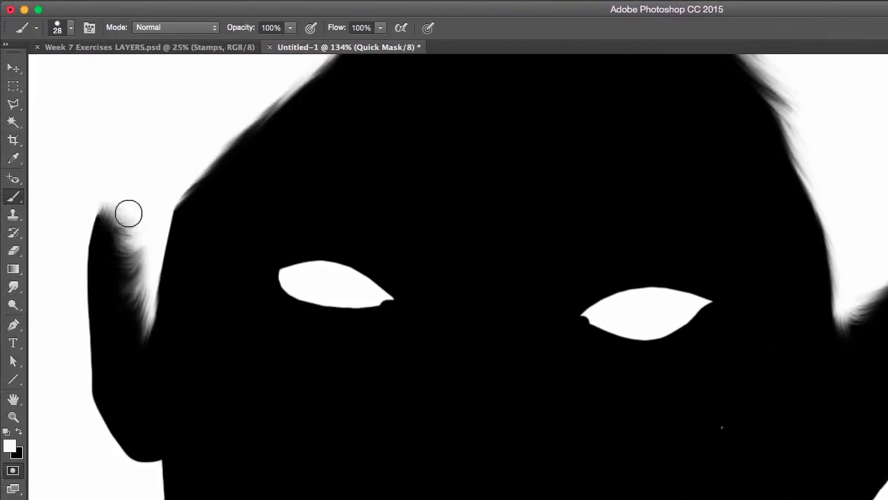
Step: Set the Smudge tool's 166 spatter brush tip to about 170% spacing and 167 px size
{"action": "left_click", "coordinate": [14, 290]}
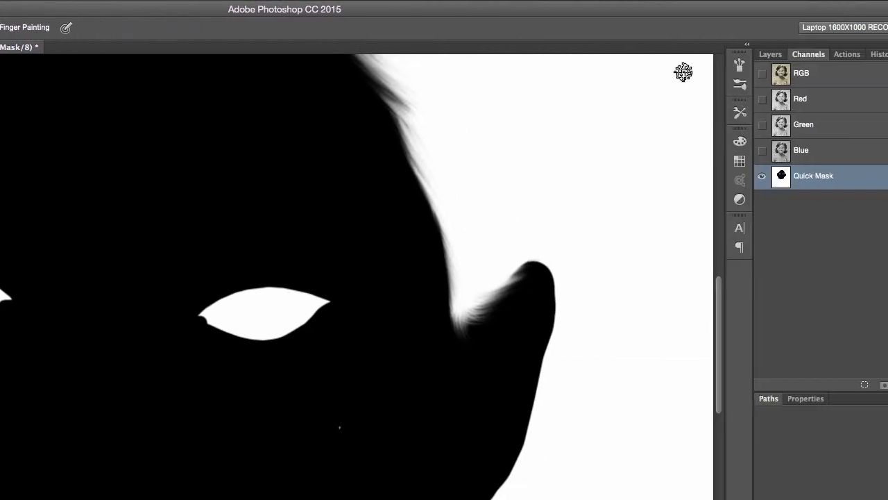
{"action": "left_click", "coordinate": [678, 64]}
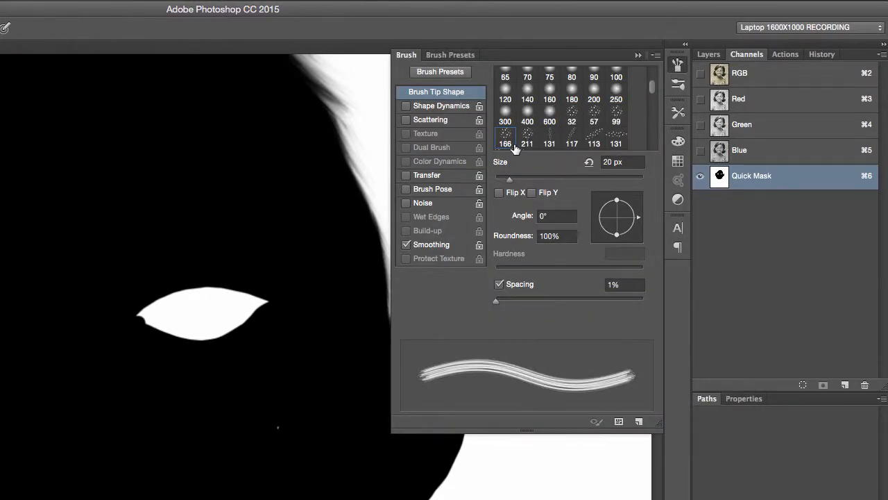
{"action": "left_click_drag", "start_coordinate": [495, 300], "coordinate": [595, 301]}
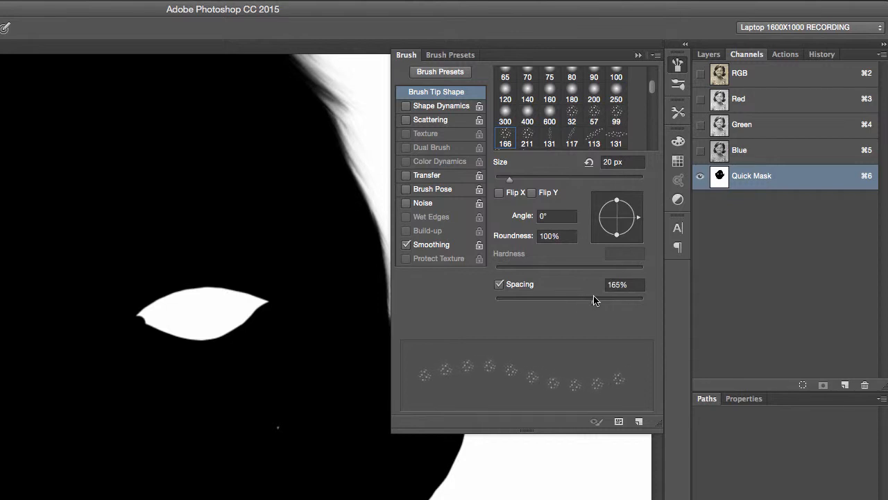
{"action": "left_click_drag", "start_coordinate": [510, 179], "coordinate": [571, 182]}
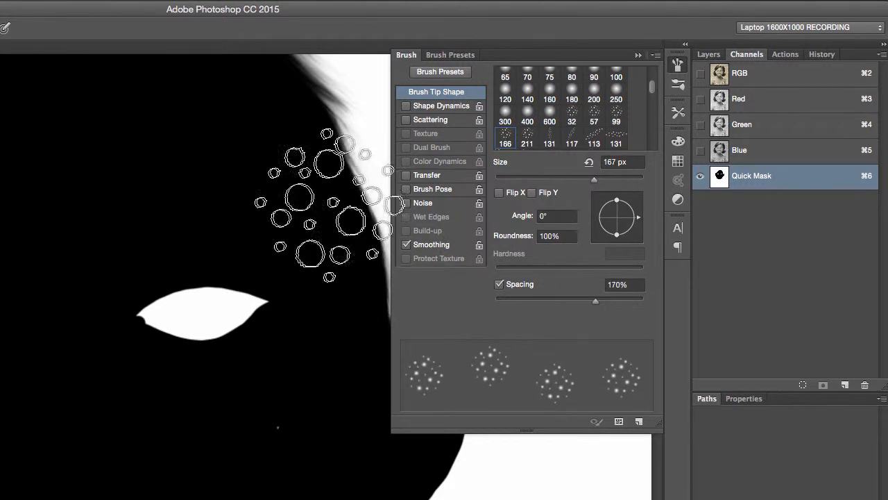
{"action": "left_click", "coordinate": [410, 55]}
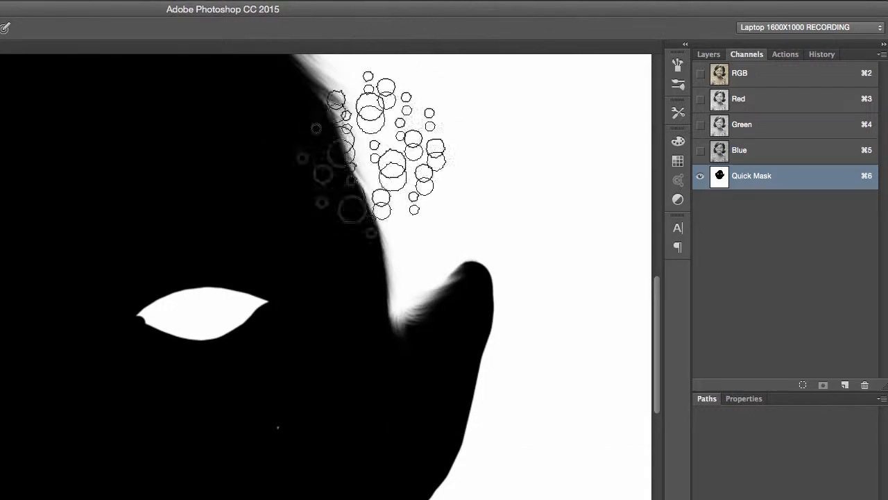
Step: Try smudging the quick mask's hairline edge above the ear with the spatter tip, undoing each attempt
{"action": "mouse_move", "coordinate": [374, 205]}
{"action": "left_mouse_down"}
{"action": "mouse_move", "coordinate": [356, 197]}
{"action": "mouse_move", "coordinate": [365, 239]}
{"action": "mouse_move", "coordinate": [345, 212]}
{"action": "mouse_move", "coordinate": [299, 231]}
{"action": "left_mouse_up"}
{"action": "key", "text": "super+z"}
{"action": "mouse_move", "coordinate": [406, 246]}
{"action": "left_mouse_down"}
{"action": "mouse_move", "coordinate": [412, 226]}
{"action": "mouse_move", "coordinate": [372, 225]}
{"action": "mouse_move", "coordinate": [444, 250]}
{"action": "mouse_move", "coordinate": [380, 208]}
{"action": "mouse_move", "coordinate": [424, 272]}
{"action": "mouse_move", "coordinate": [365, 165]}
{"action": "mouse_move", "coordinate": [433, 243]}
{"action": "mouse_move", "coordinate": [358, 159]}
{"action": "left_mouse_up"}
{"action": "key", "text": "super+alt+z"}
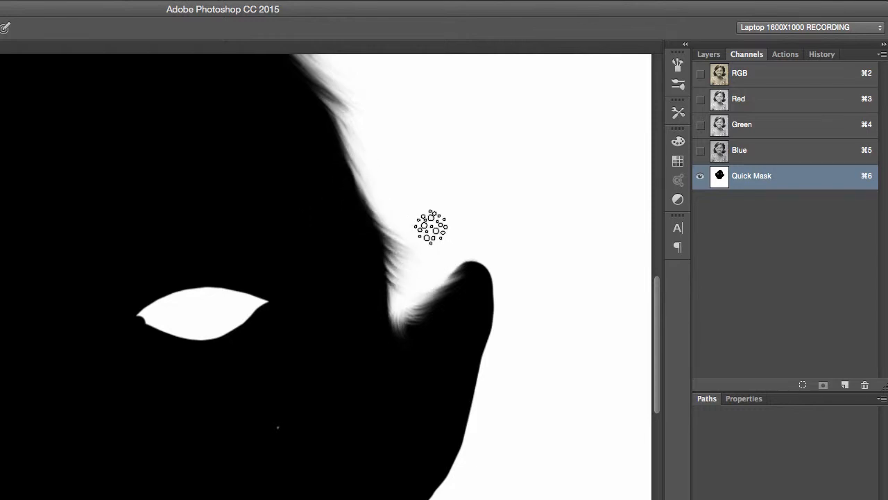
{"action": "key", "text": "super+alt+z"}
{"action": "key", "text": "super+alt+z"}
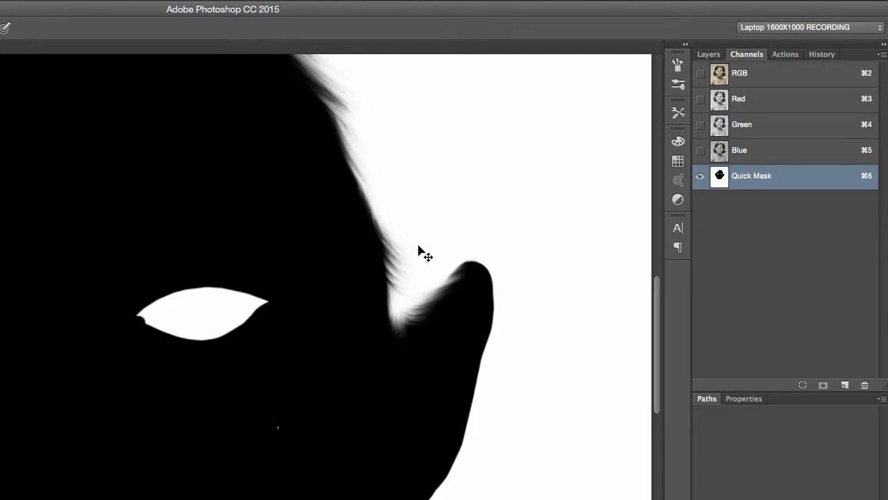
{"action": "key", "text": "super+alt+z"}
{"action": "key", "text": "super+alt+z"}
{"action": "key", "text": "super+alt+z"}
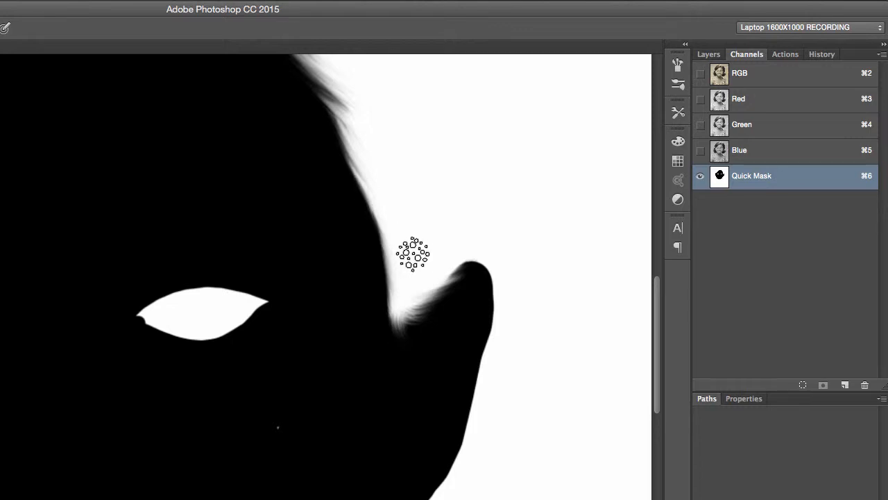
{"action": "left_click_drag", "start_coordinate": [386, 259], "coordinate": [361, 191]}
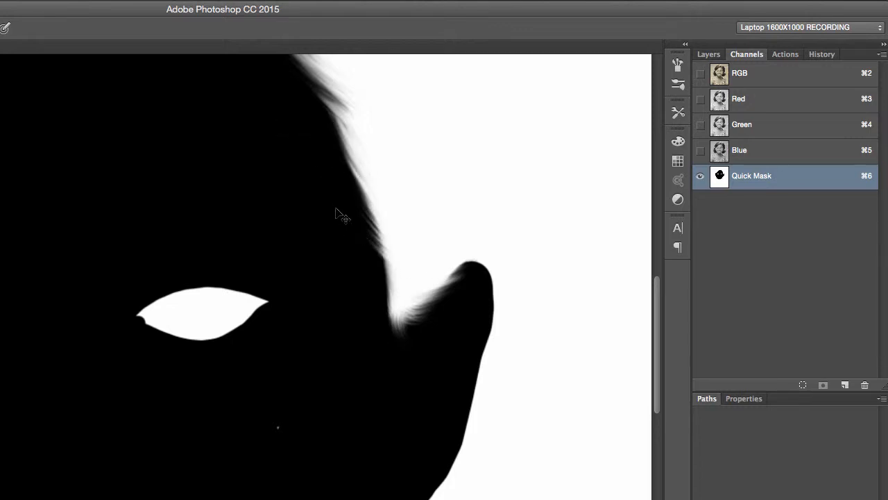
{"action": "key", "text": "super+alt+z"}
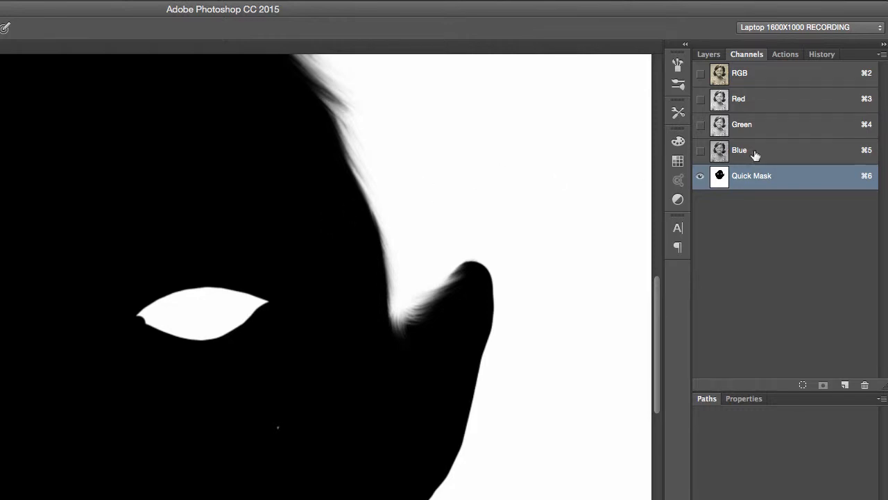
Step: Show the RGB composite, convert the quick mask into a selection and save it as a new alpha channel
{"action": "left_click", "coordinate": [700, 74]}
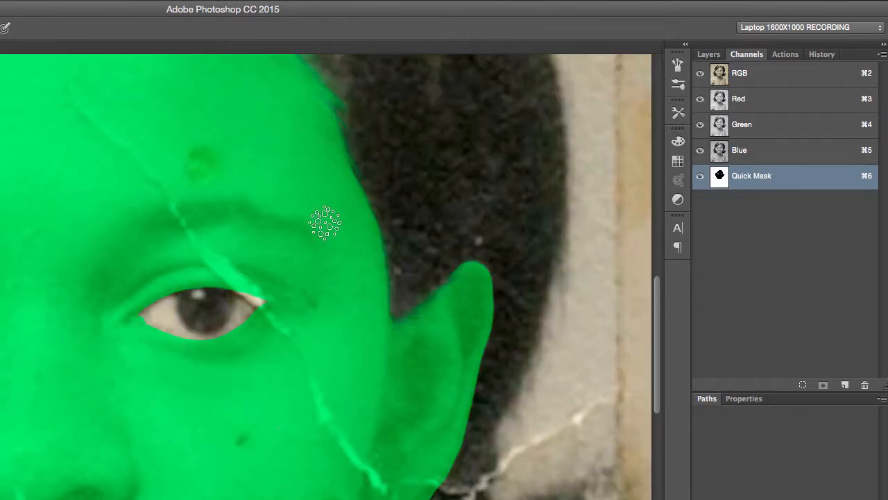
{"action": "key", "text": "q"}
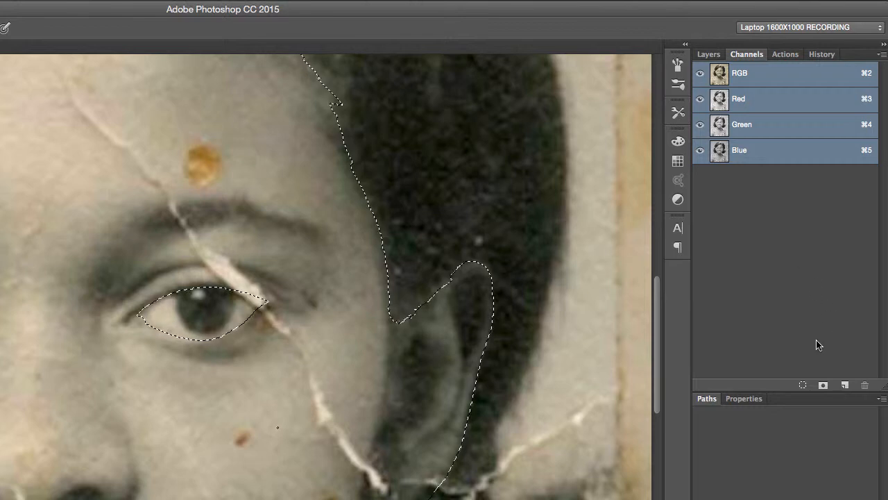
{"action": "left_click", "coordinate": [822, 386]}
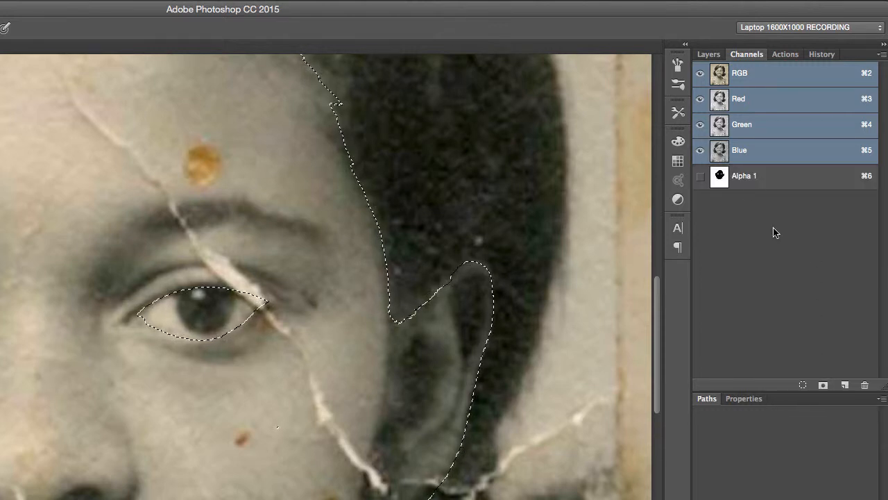
Step: Show the Alpha 1 channel as an overlay on the portrait and compare it with the mask viewed alone
{"action": "left_click", "coordinate": [700, 176]}
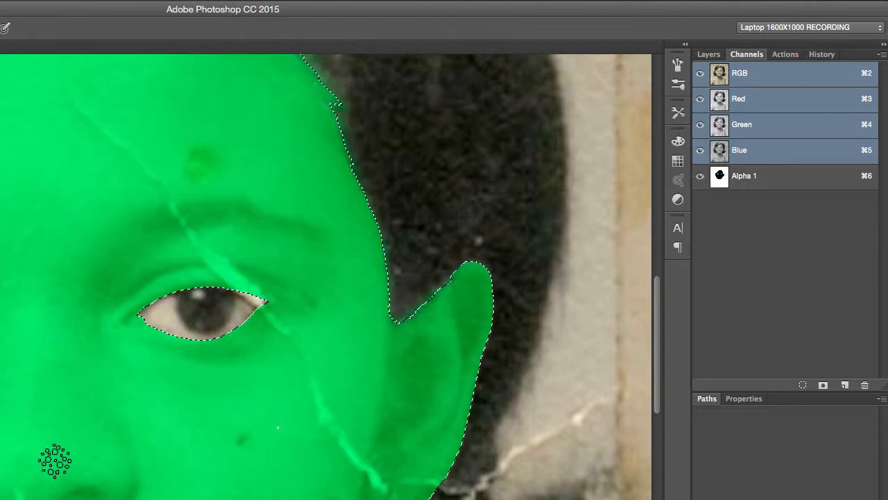
{"action": "left_click", "coordinate": [700, 75]}
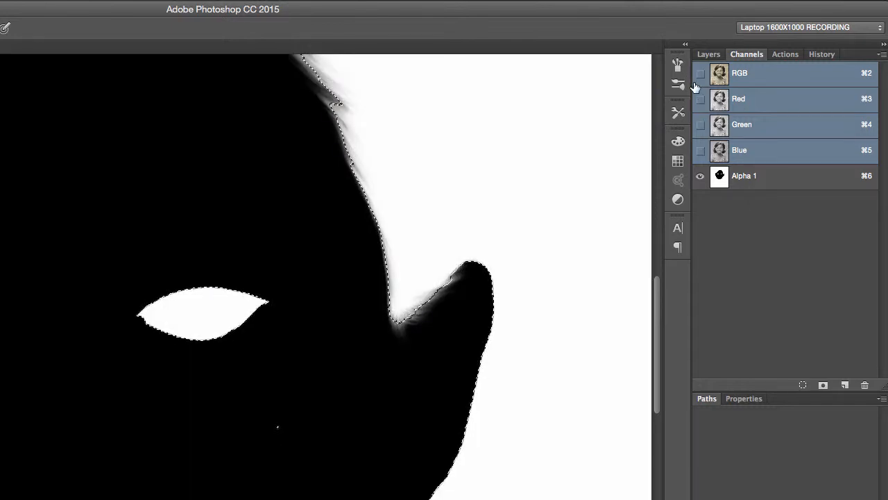
{"action": "left_click", "coordinate": [700, 73]}
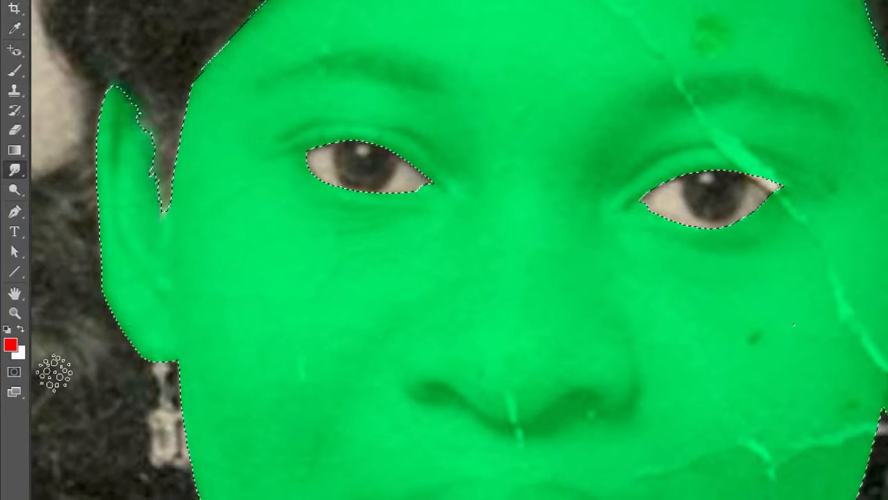
Step: Open the Quick Mask Options and review the color, opacity and what the color indicates
{"action": "double_click", "coordinate": [14, 373]}
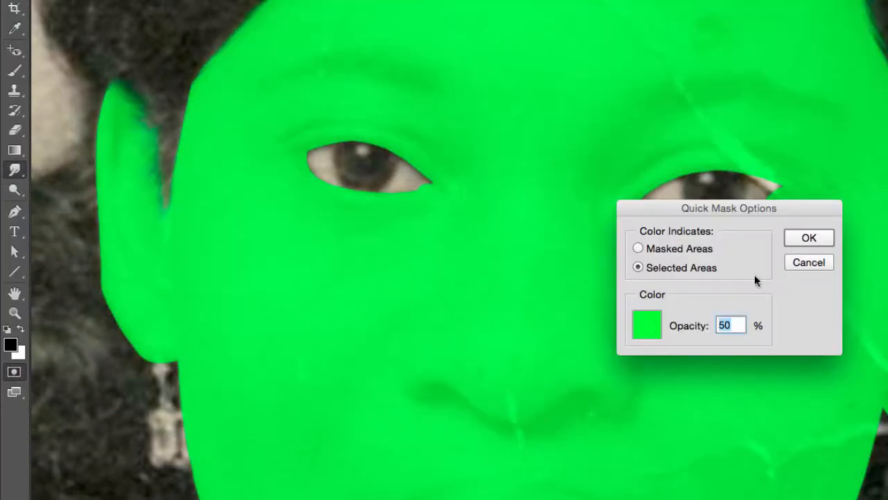
{"action": "left_click", "coordinate": [810, 238]}
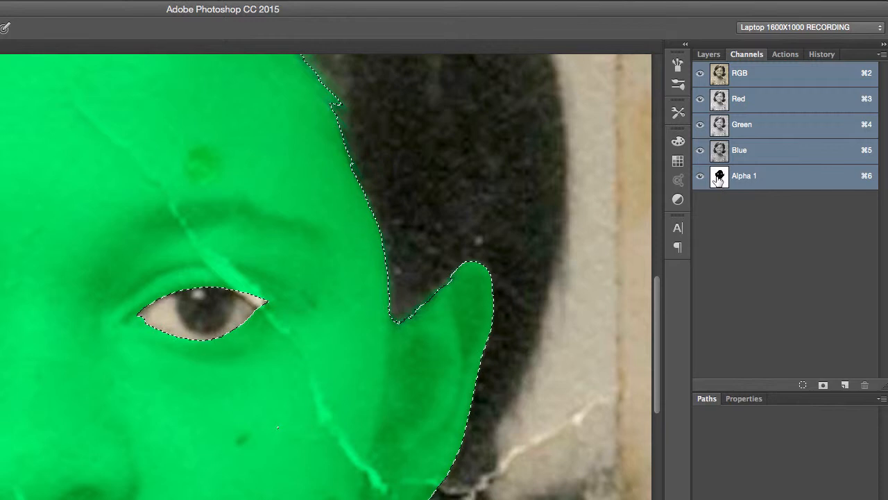
Step: Set the Alpha 1 channel's overlay to purple c000ff at 35% opacity and show it over the RGB composite
{"action": "double_click", "coordinate": [718, 177]}
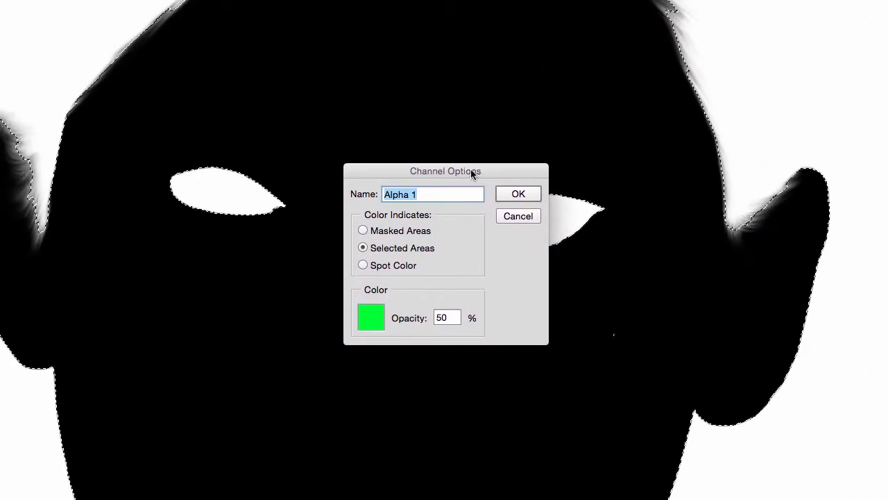
{"action": "left_click", "coordinate": [374, 324]}
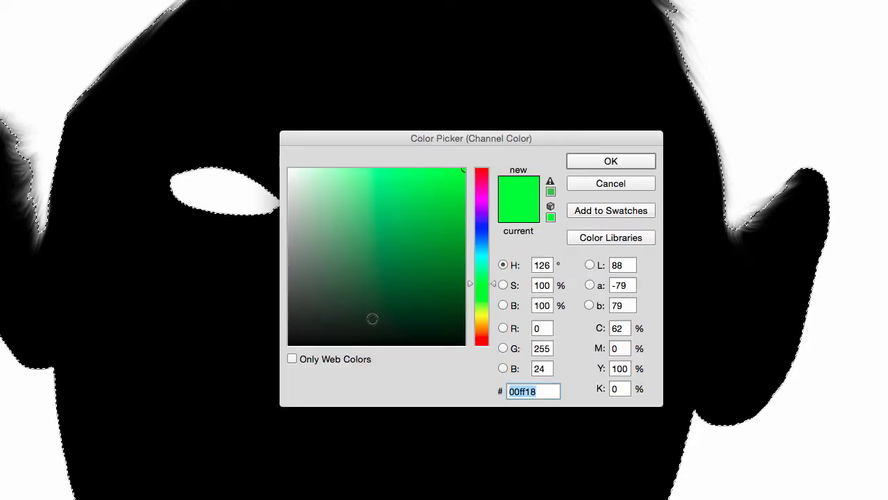
{"action": "left_click", "coordinate": [482, 204]}
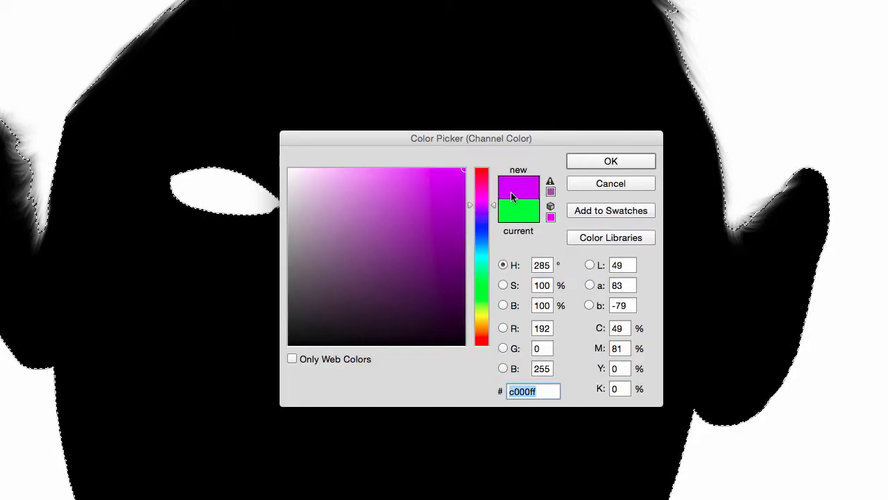
{"action": "left_click", "coordinate": [604, 162]}
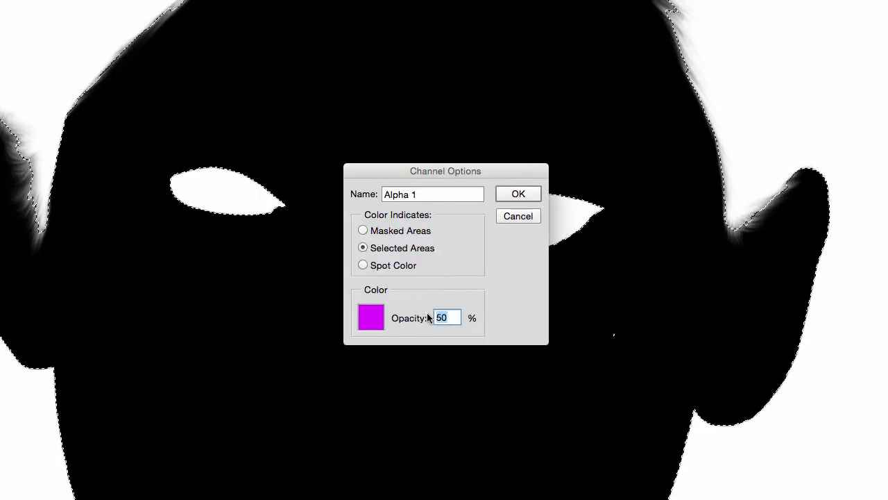
{"action": "type", "text": "35"}
{"action": "key", "text": "Return"}
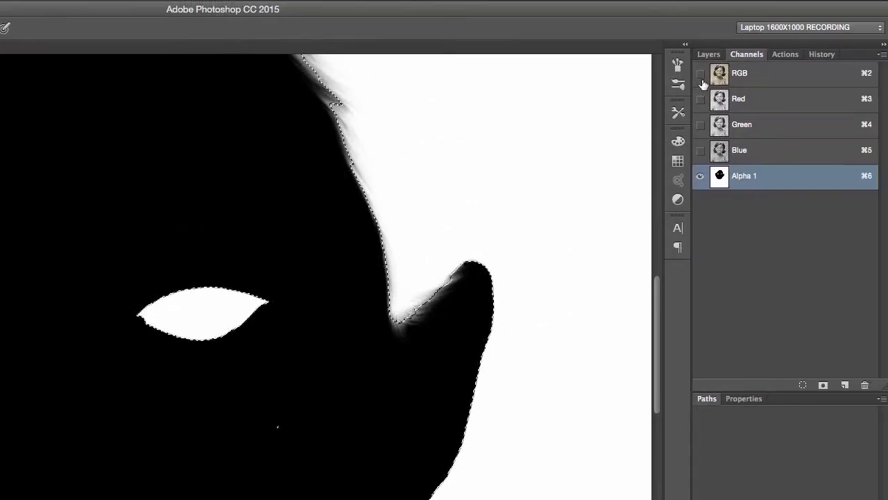
{"action": "left_click", "coordinate": [701, 73]}
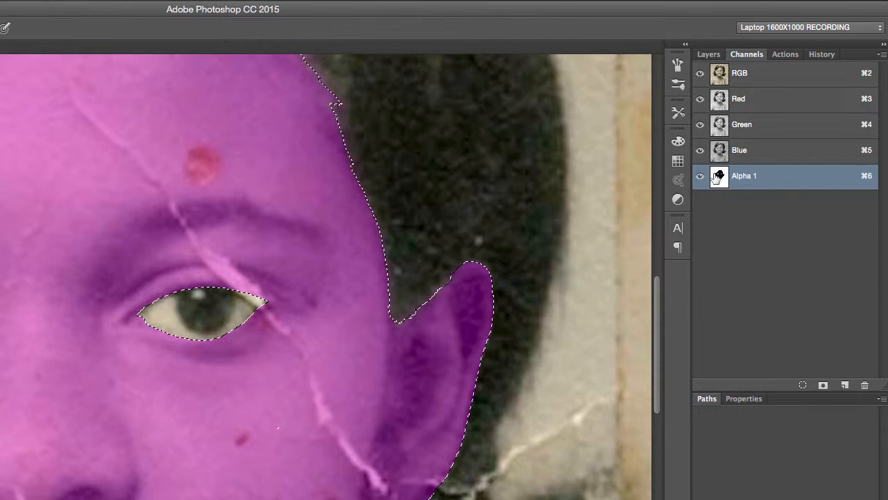
Step: Rename the Alpha 1 channel as Face and clear the active selection
{"action": "double_click", "coordinate": [739, 178]}
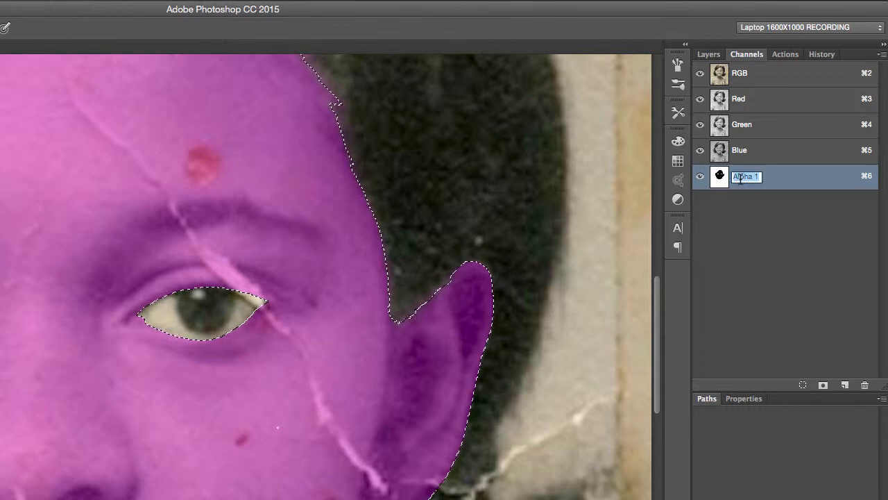
{"action": "type", "text": "Face"}
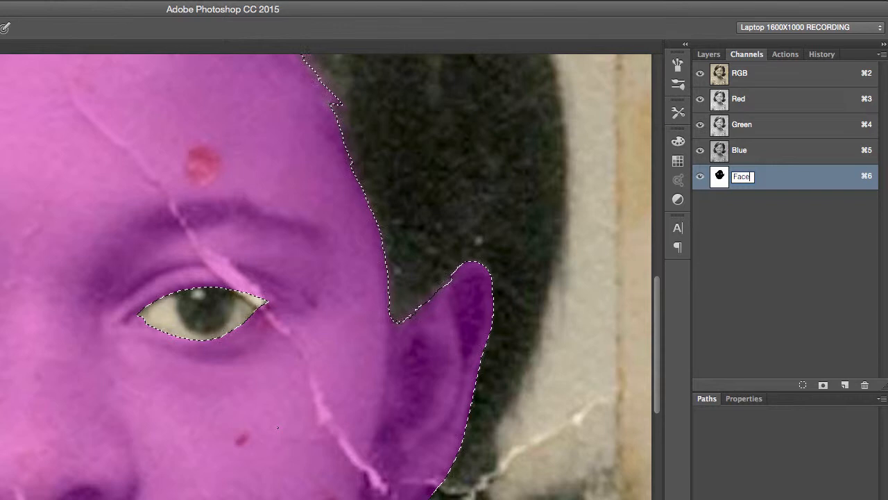
{"action": "key", "text": "Return"}
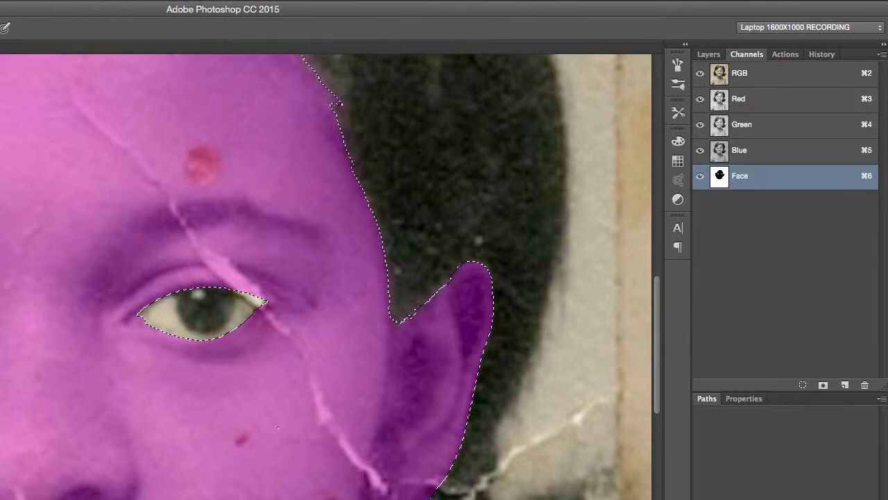
{"action": "key", "text": "super+d"}
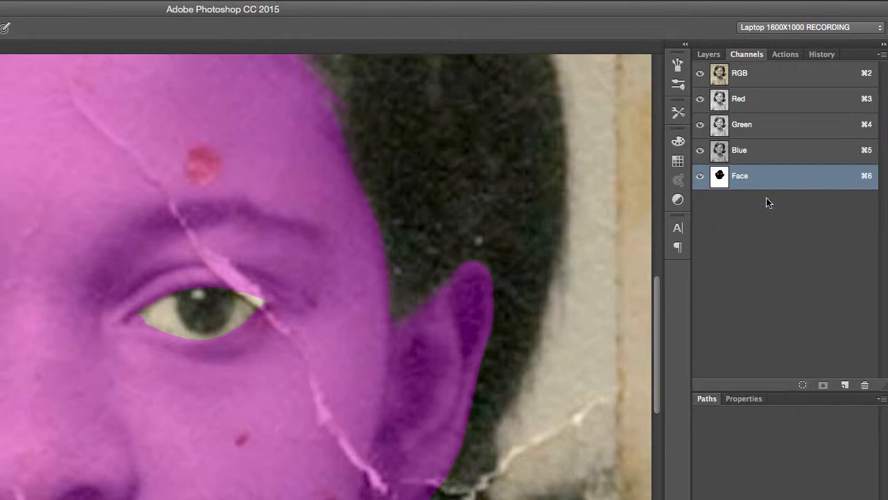
Step: Load the Face channel as a selection and invert it
{"action": "left_click", "coordinate": [805, 386]}
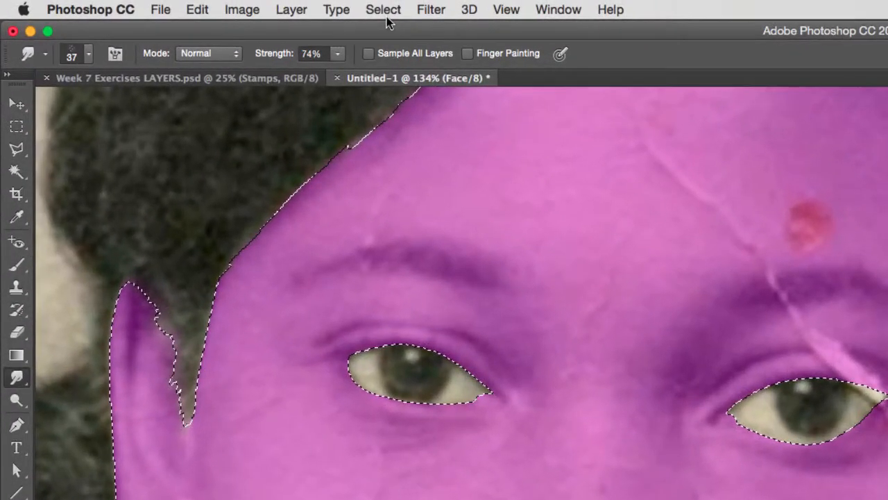
{"action": "left_click", "coordinate": [204, 6]}
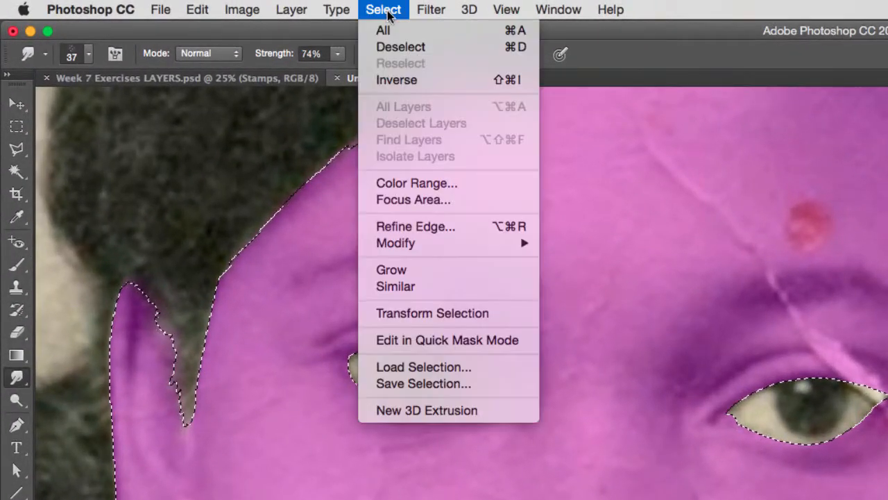
{"action": "left_click", "coordinate": [397, 80]}
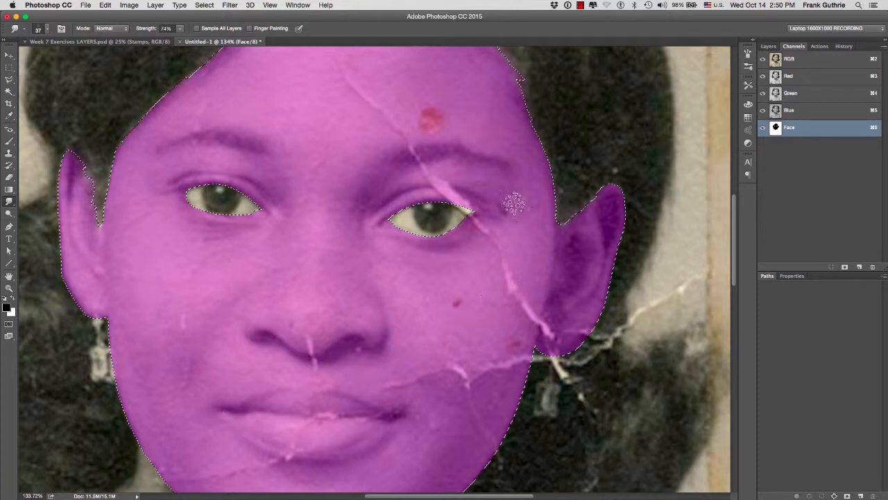
Step: Create a new alpha channel, paint both eye shapes black within the selection, and clear the selection
{"action": "left_click", "coordinate": [859, 268]}
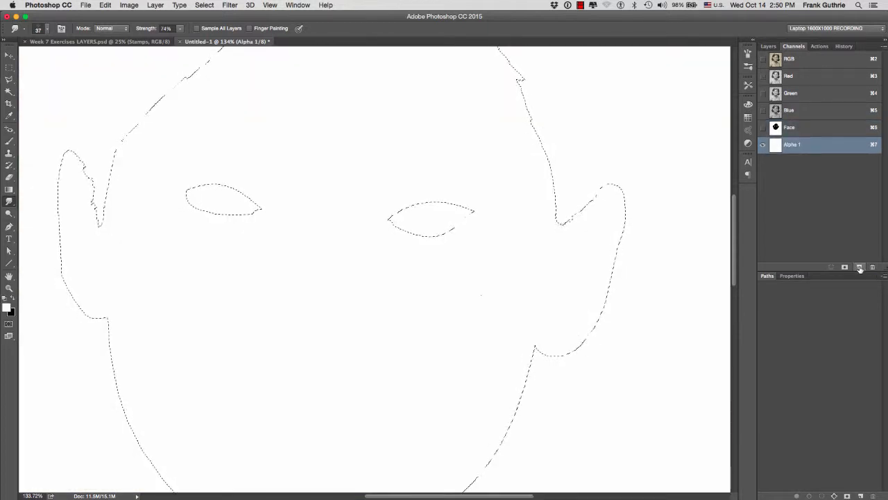
{"action": "key", "text": "b"}
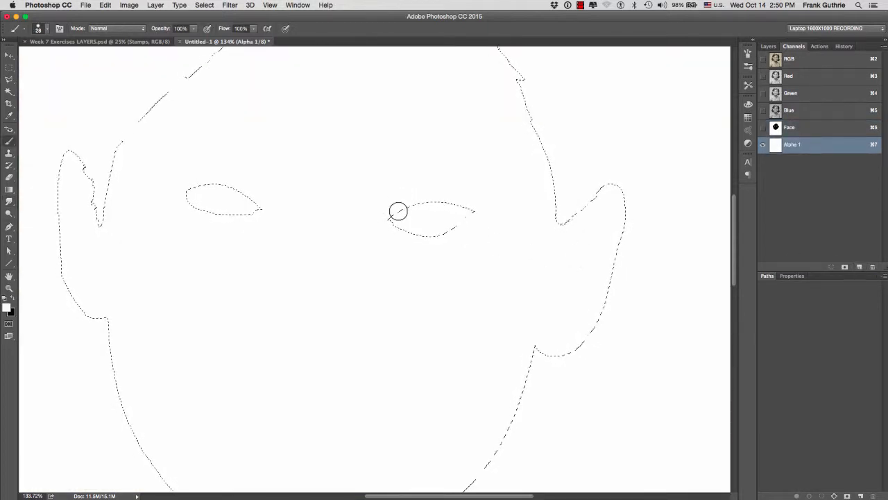
{"action": "mouse_move", "coordinate": [403, 256]}
{"action": "left_mouse_down"}
{"action": "mouse_move", "coordinate": [404, 210]}
{"action": "mouse_move", "coordinate": [438, 222]}
{"action": "mouse_move", "coordinate": [245, 195]}
{"action": "mouse_move", "coordinate": [247, 213]}
{"action": "mouse_move", "coordinate": [201, 207]}
{"action": "mouse_move", "coordinate": [254, 210]}
{"action": "left_mouse_up"}
{"action": "key", "text": "super+d"}
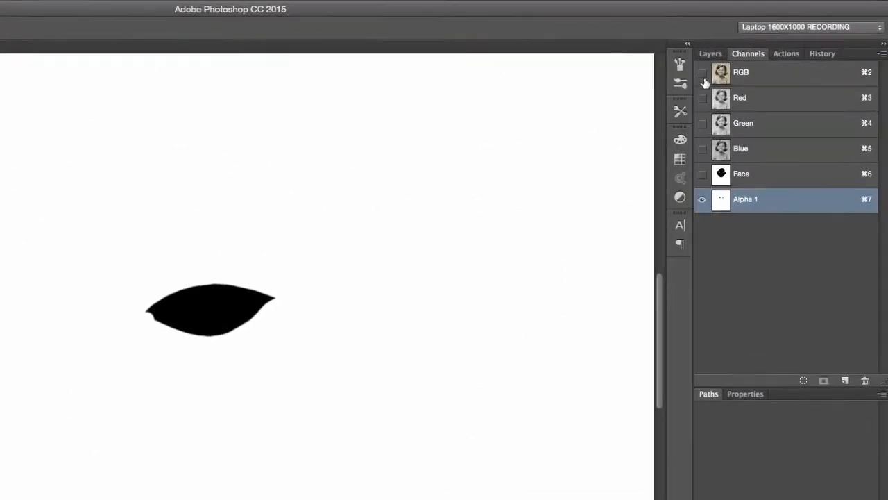
Step: Show the RGB composite beneath the Alpha 1 channel's overlay and rename the channel as Eyes
{"action": "left_click", "coordinate": [702, 73]}
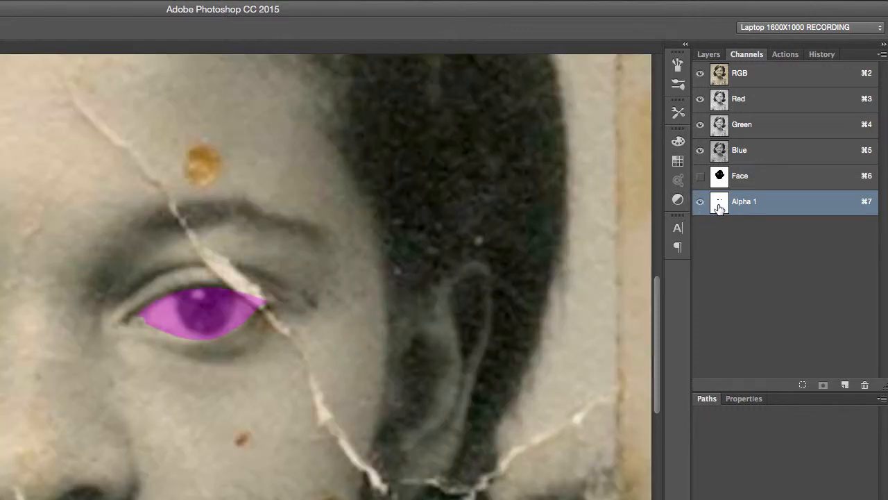
{"action": "double_click", "coordinate": [741, 204]}
{"action": "type", "text": "Eyes"}
{"action": "key", "text": "Return"}
Step: Change the Eyes channel's overlay color to blue in its channel options
{"action": "double_click", "coordinate": [722, 206]}
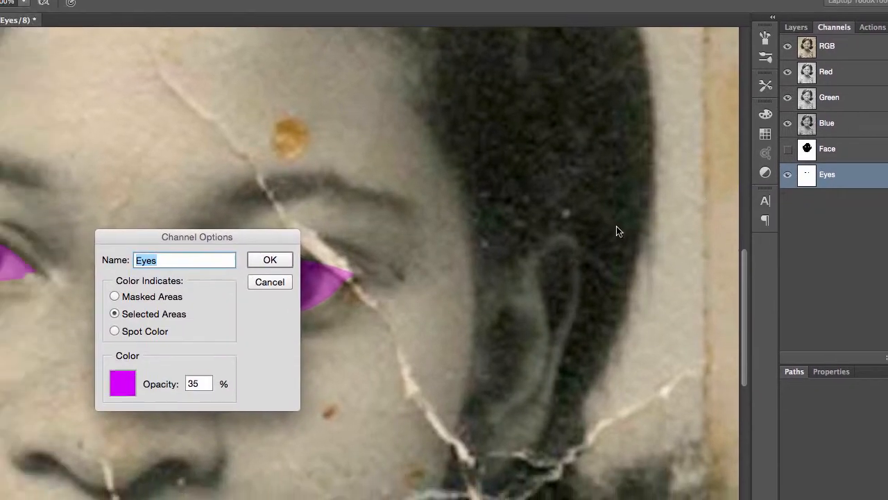
{"action": "left_click", "coordinate": [119, 379]}
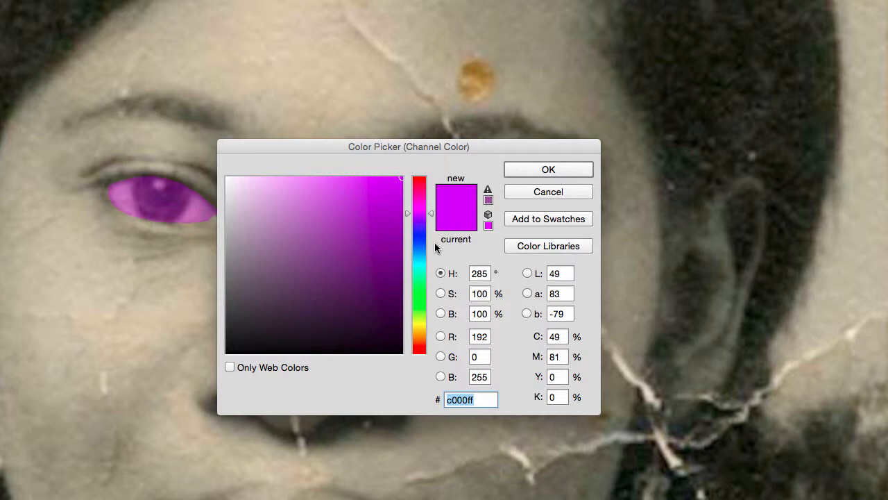
{"action": "left_click_drag", "start_coordinate": [419, 237], "coordinate": [419, 242]}
{"action": "left_click", "coordinate": [522, 172]}
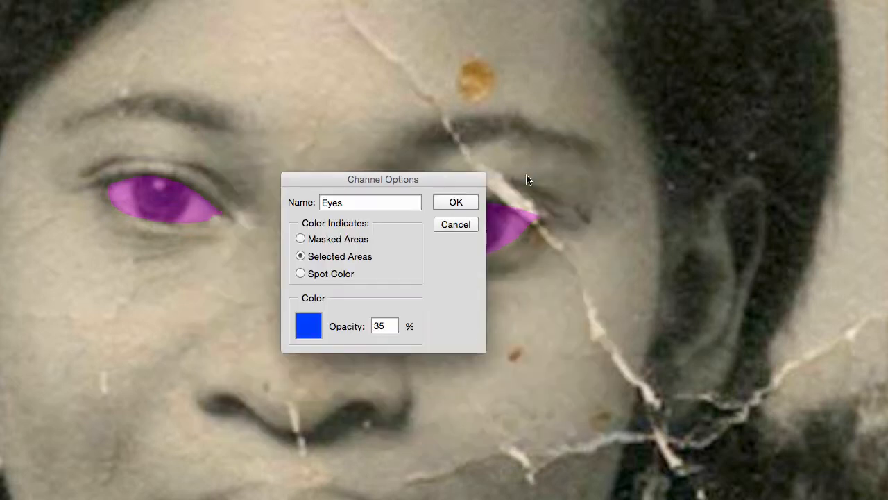
{"action": "left_click", "coordinate": [462, 203]}
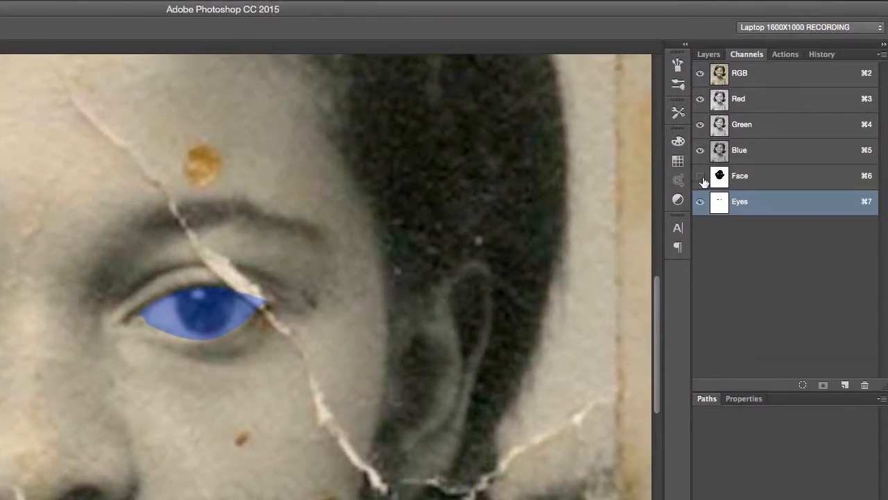
Step: Compare the Face and Eyes masks over the image, without the RGB composite, individually in black and white, and together as colored overlays
{"action": "left_click", "coordinate": [700, 175]}
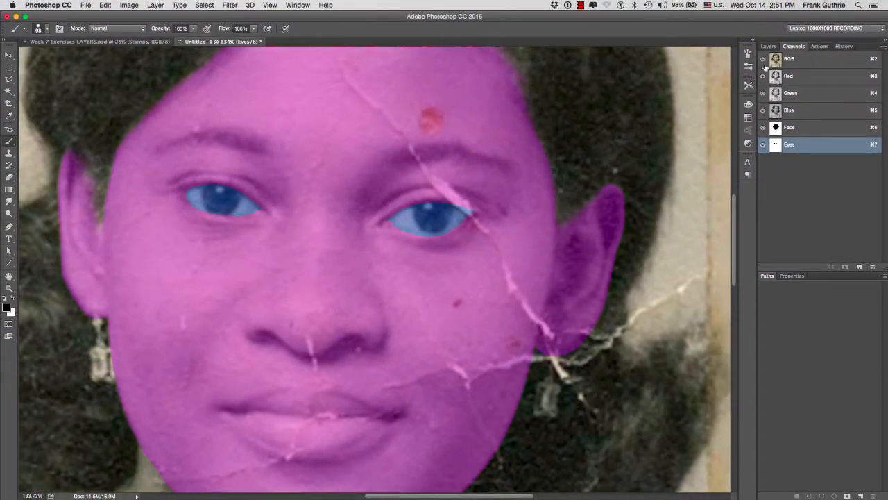
{"action": "left_click", "coordinate": [763, 59]}
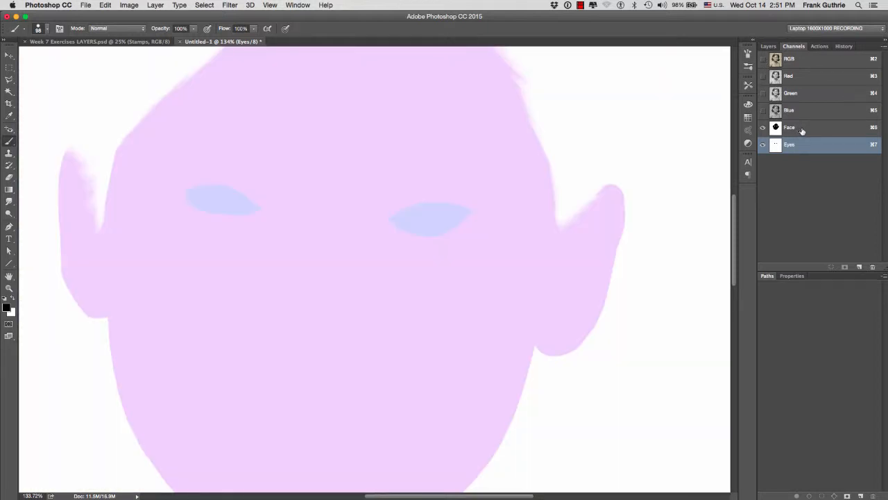
{"action": "left_click", "coordinate": [802, 131]}
{"action": "left_click", "coordinate": [764, 146]}
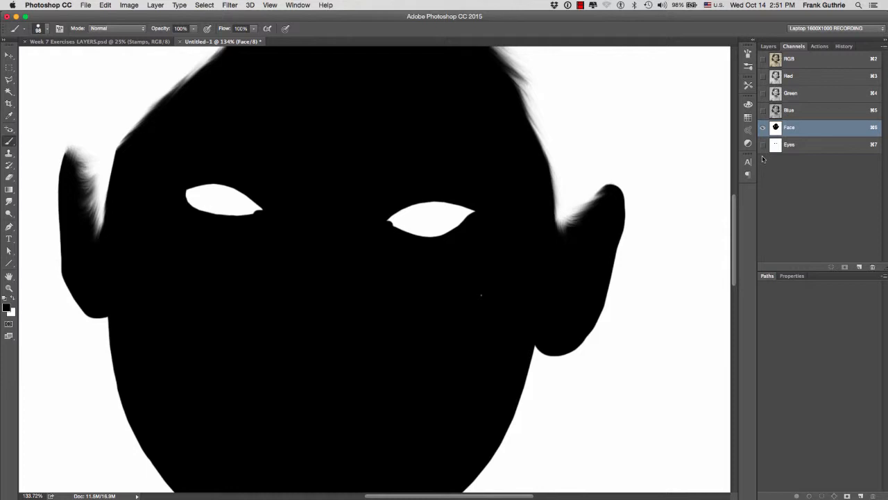
{"action": "left_click", "coordinate": [805, 147]}
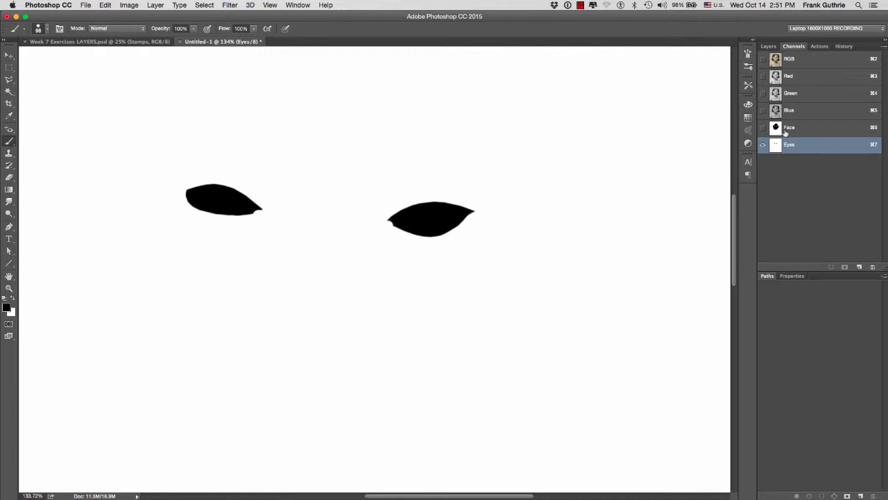
{"action": "left_click", "coordinate": [763, 129]}
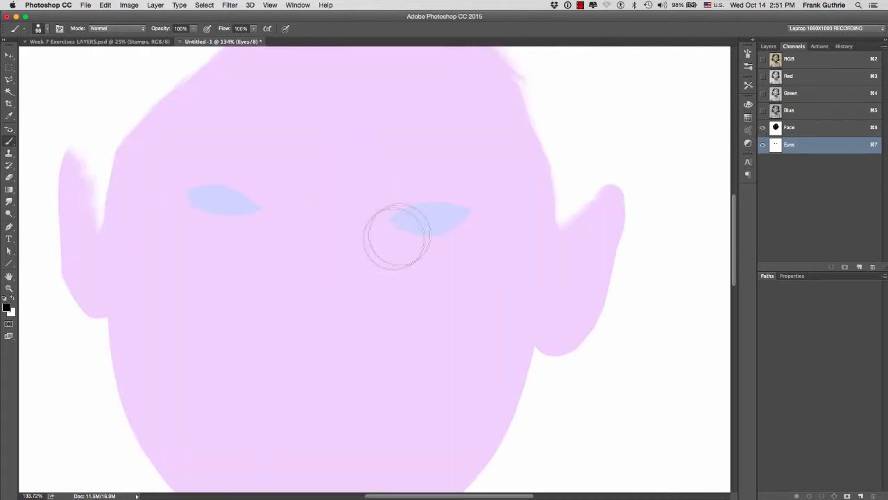
Step: Increase the overlay opacity of the Eyes channel in its channel options, keeping the blue color
{"action": "double_click", "coordinate": [776, 146]}
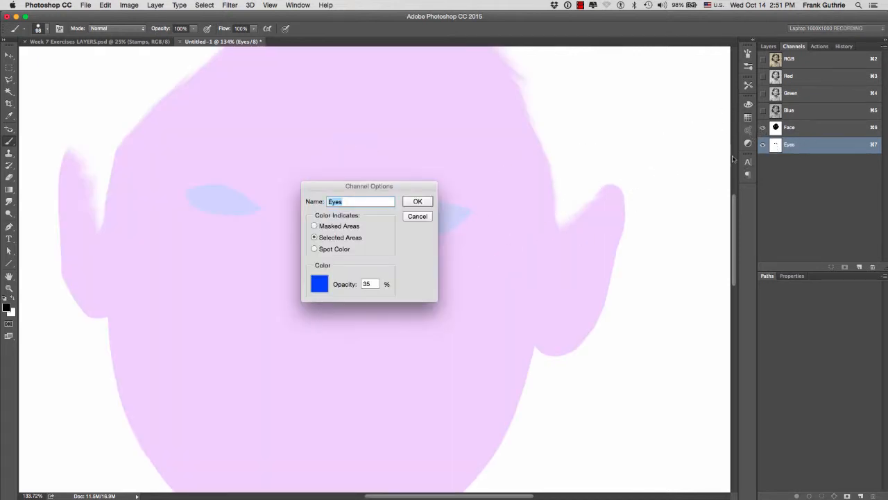
{"action": "key", "text": "Tab"}
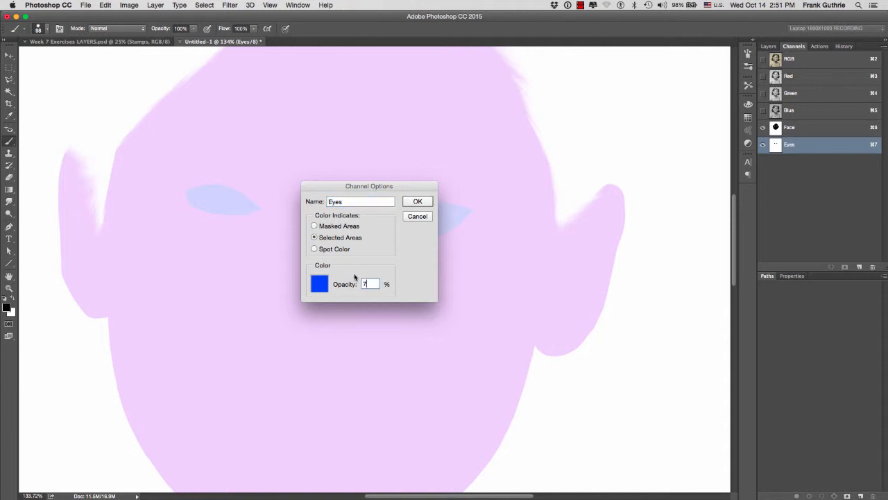
{"action": "key", "text": "Return"}
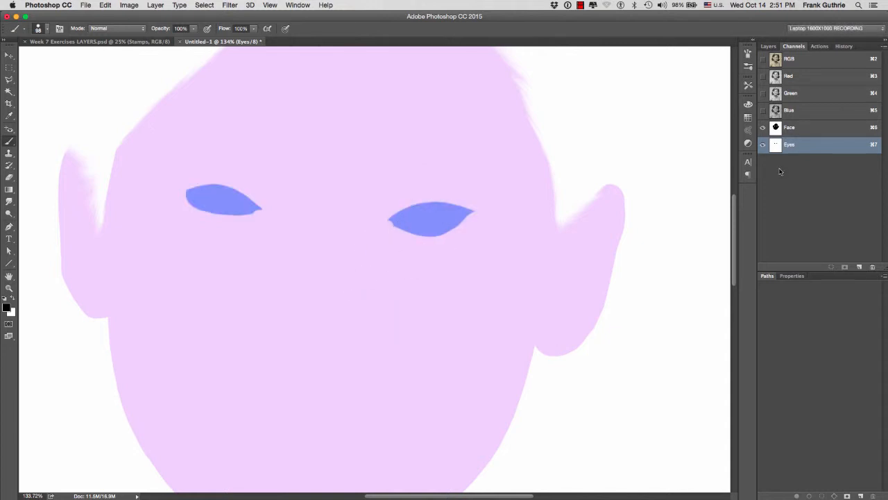